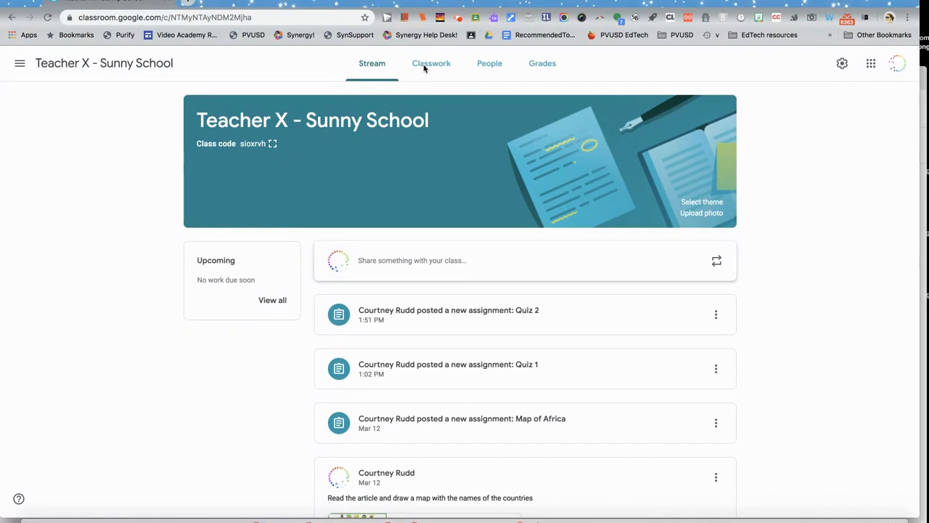
# Step: Create a new quiz assignment in the class's classwork
pyautogui.click(432, 65)
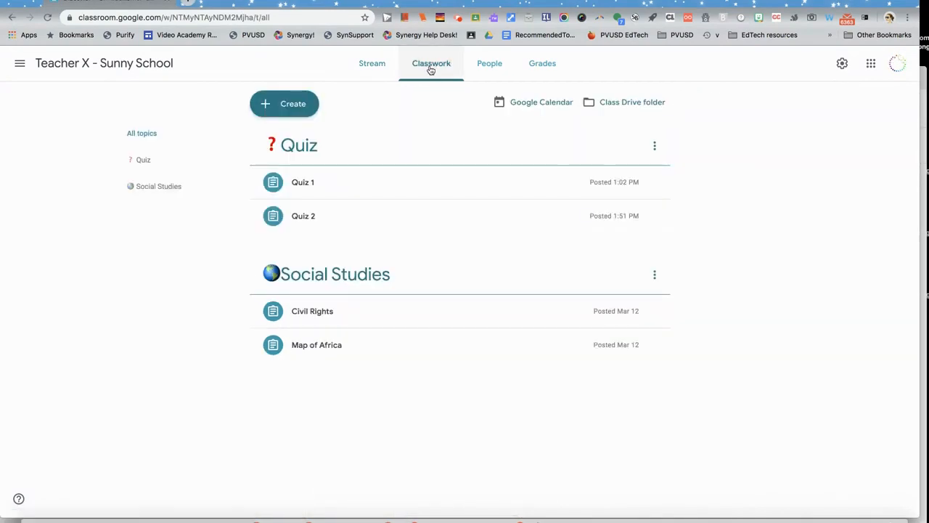
pyautogui.click(296, 106)
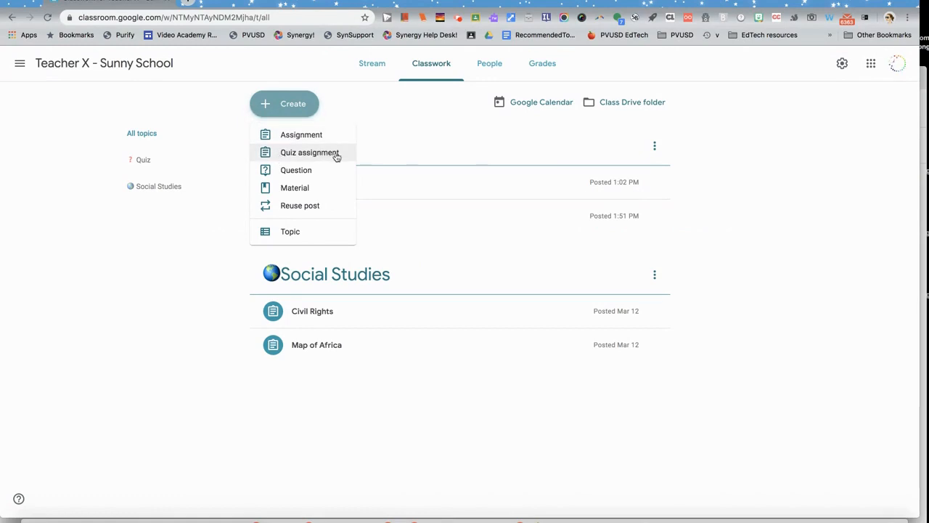
pyautogui.click(339, 154)
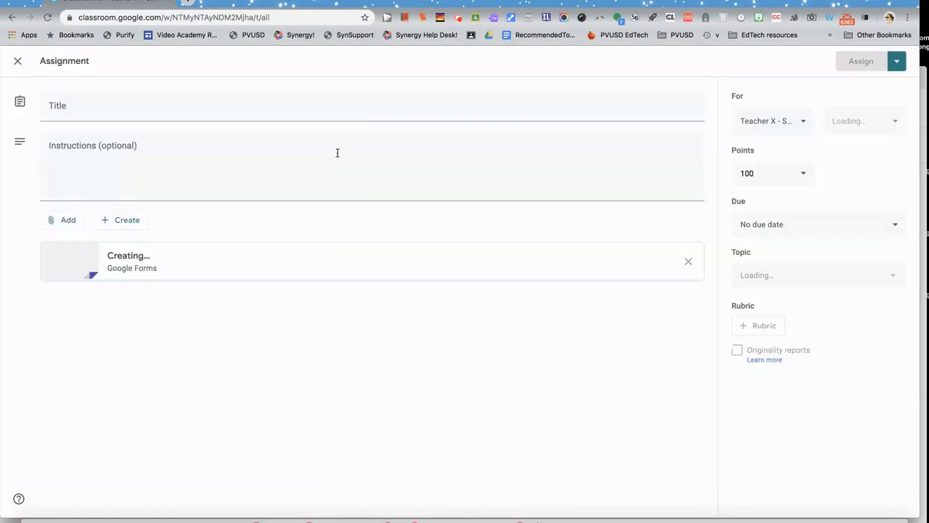
# Step: Title the assignment "Quiz 3" and enter the instructions "Complete this quiz"
pyautogui.click(193, 102)
pyautogui.write('Qui')
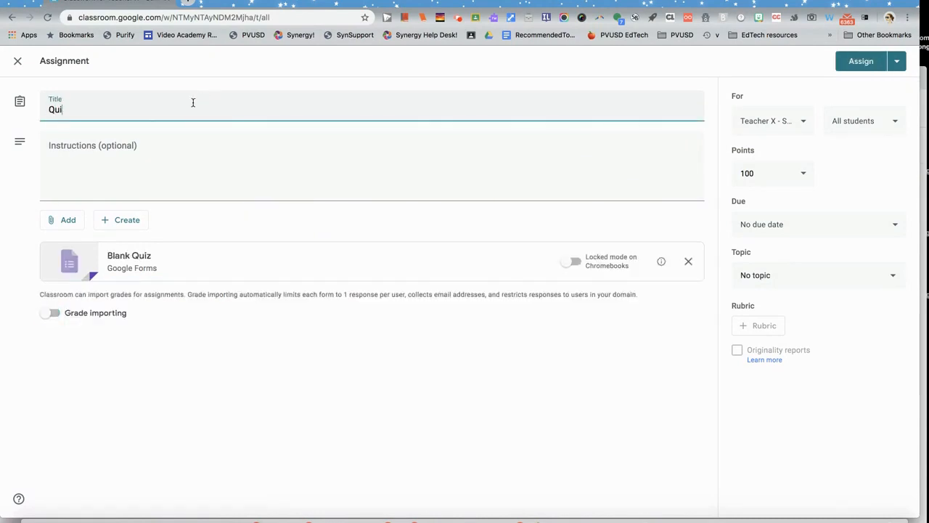
pyautogui.write('z 3')
pyautogui.click(94, 146)
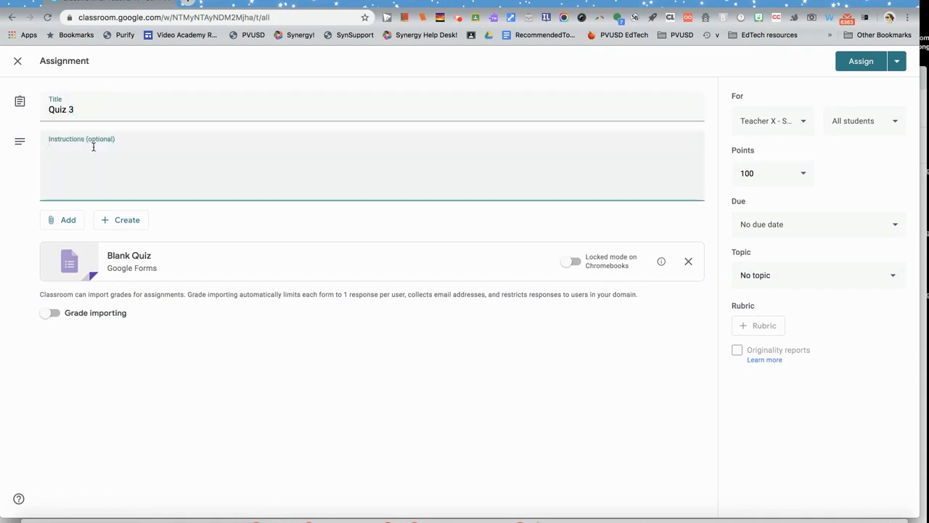
pyautogui.write('Complete this quiz')
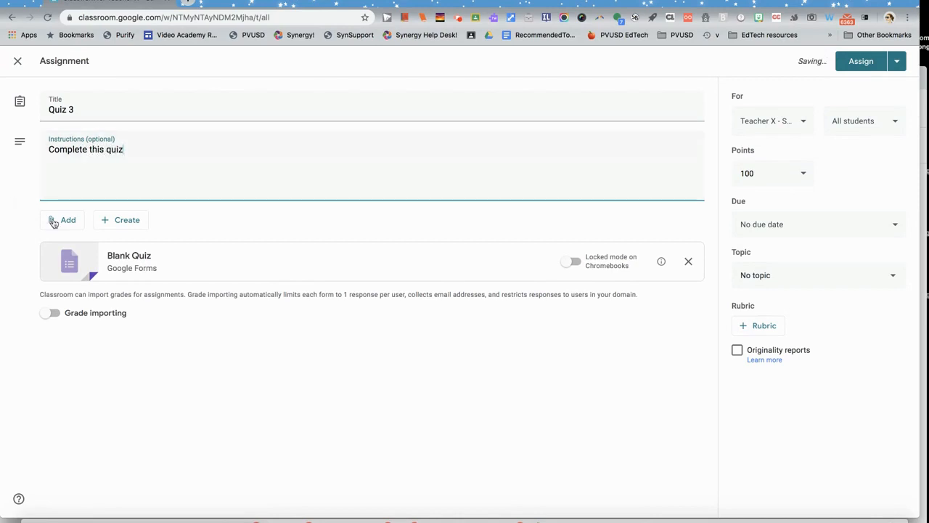
# Step: Open the attached Blank Quiz form and set both its file name and form title to "Quiz 3"
pyautogui.click(120, 261)
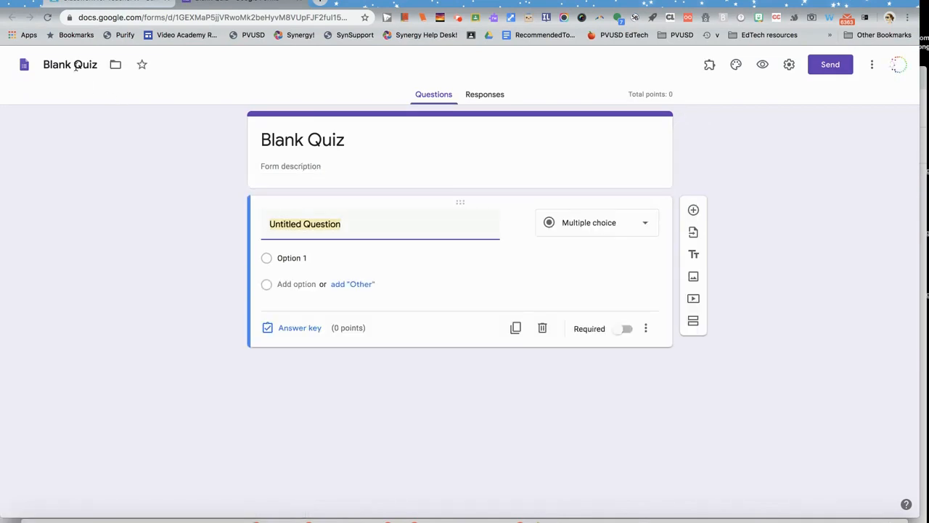
pyautogui.click(76, 66)
pyautogui.write('Quiz 3')
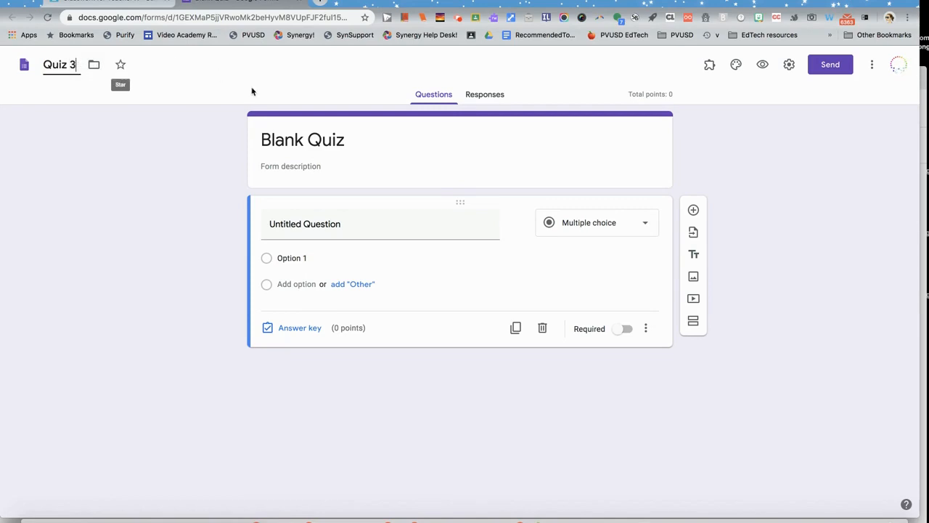
pyautogui.click(288, 137)
pyautogui.write('Quiz 3')
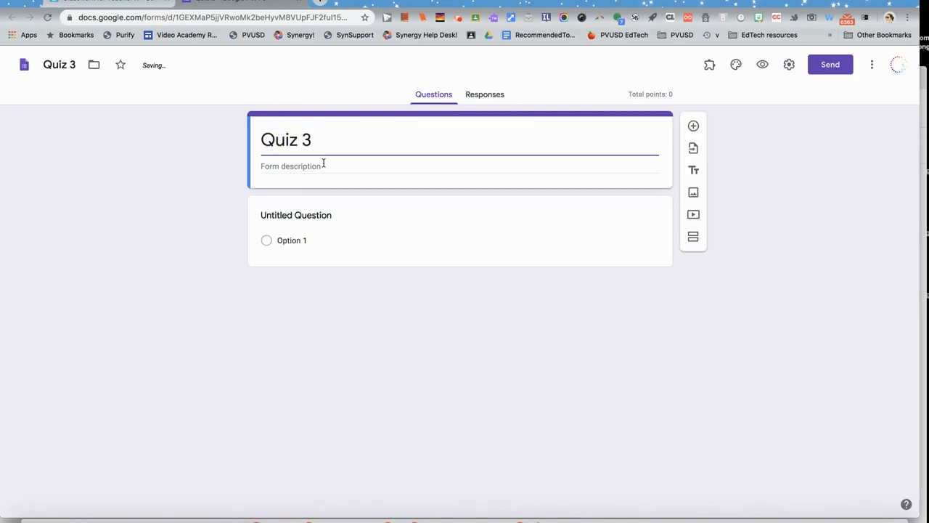
# Step: Word the first question "What is the..." and give it the multiple-choice options red, green and blue
pyautogui.click(311, 216)
pyautogui.write('What is the...')
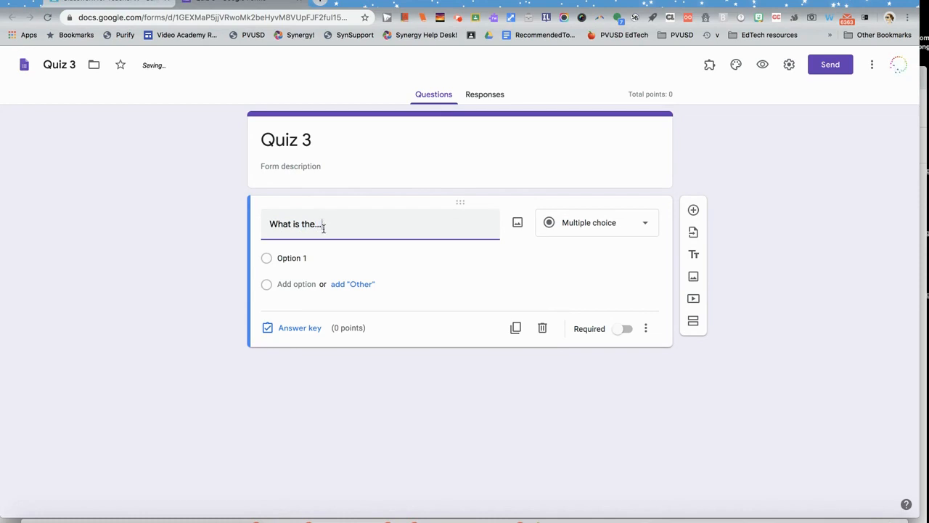
pyautogui.click(295, 258)
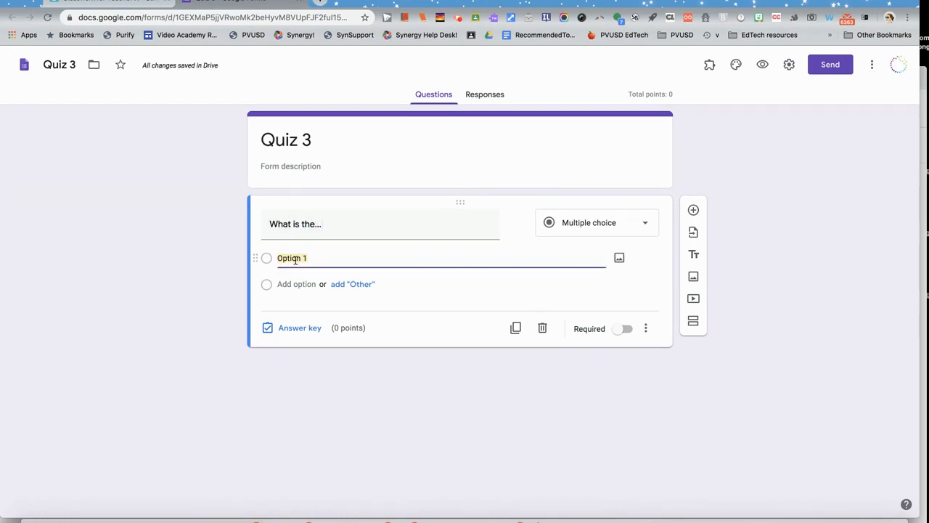
pyautogui.write('red')
pyautogui.click(290, 284)
pyautogui.write('green')
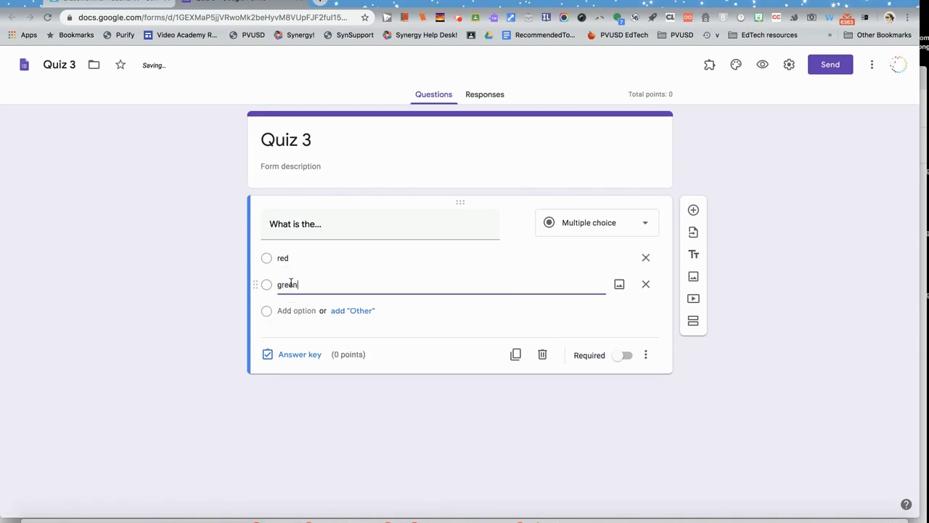
pyautogui.press('Tab')
pyautogui.press('Tab')
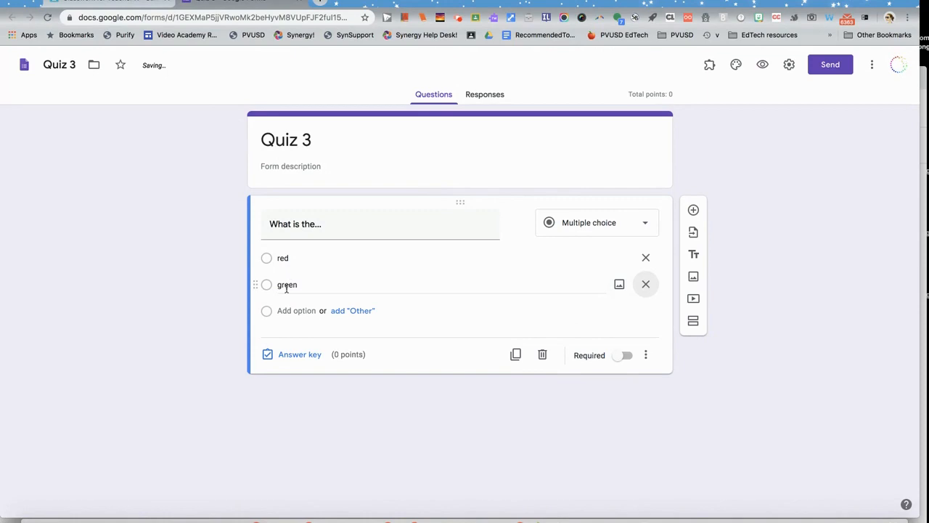
pyautogui.click(288, 312)
pyautogui.write('blue')
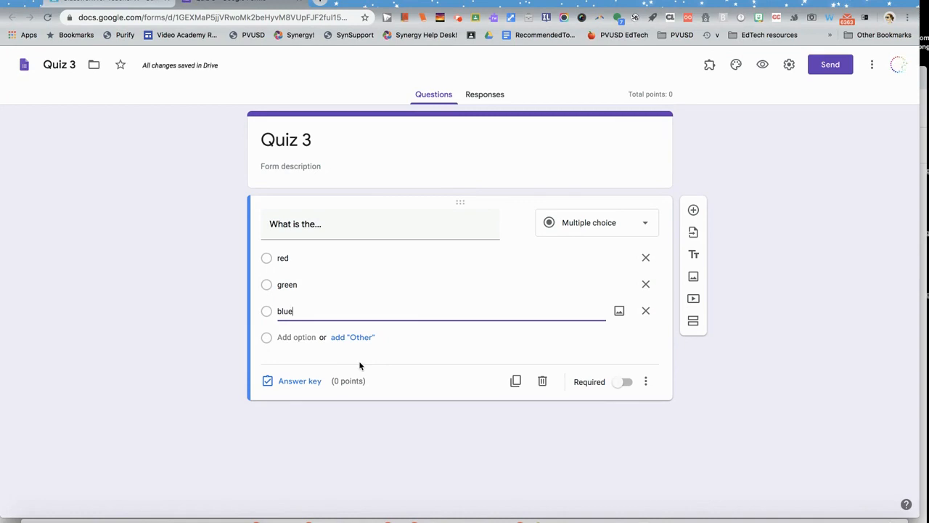
# Step: In the first question's answer key, set the value to 1 point and mark green as the correct answer
pyautogui.click(297, 385)
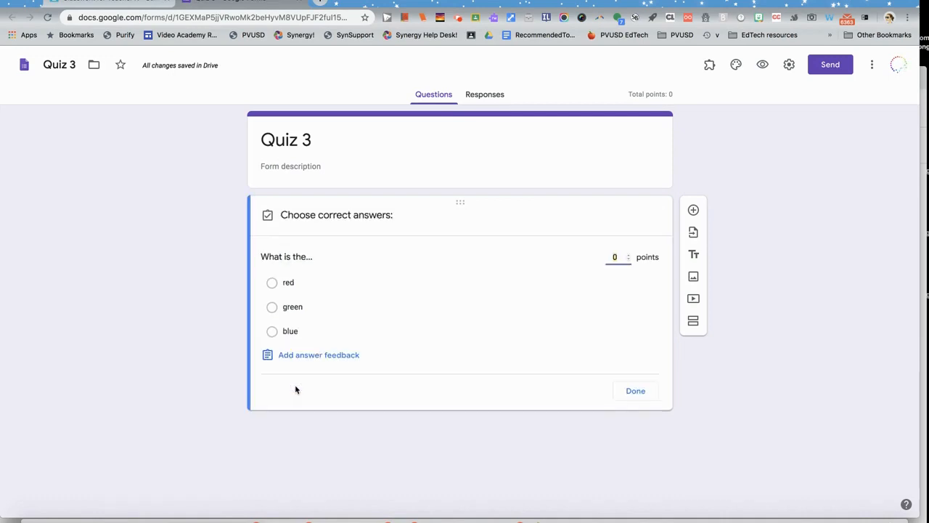
pyautogui.click(629, 256)
pyautogui.click(406, 308)
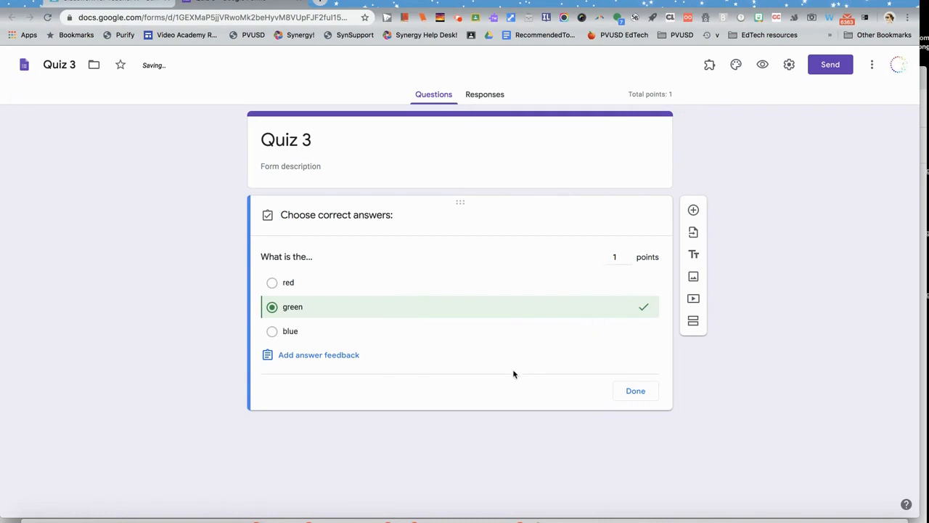
# Step: Add the feedback "I know you can do this!" for incorrect answers to the first question
pyautogui.click(329, 358)
pyautogui.click(342, 167)
pyautogui.write('I know you can do tjhis!')
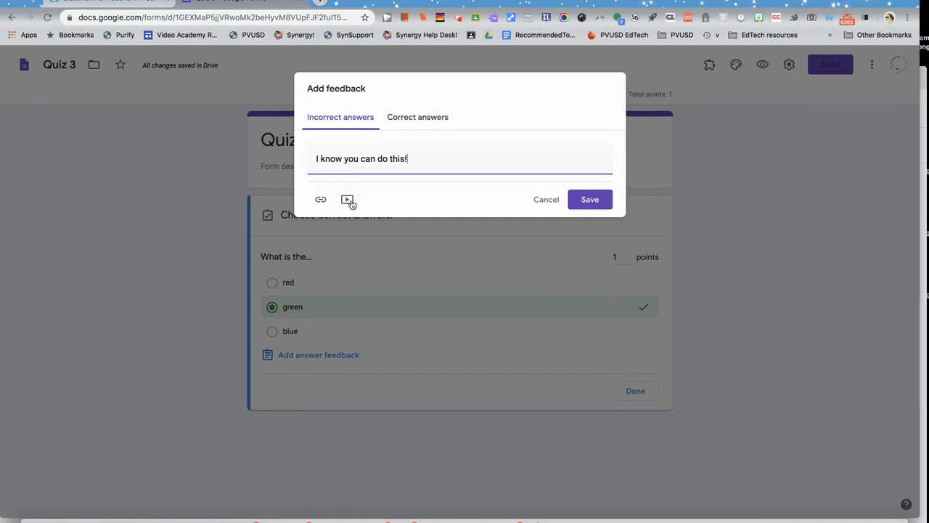
# Step: Search YouTube for "math facts" and attach the "Meet the Math Facts - Multiplication Song" video to the incorrect-answer feedback
pyautogui.click(342, 202)
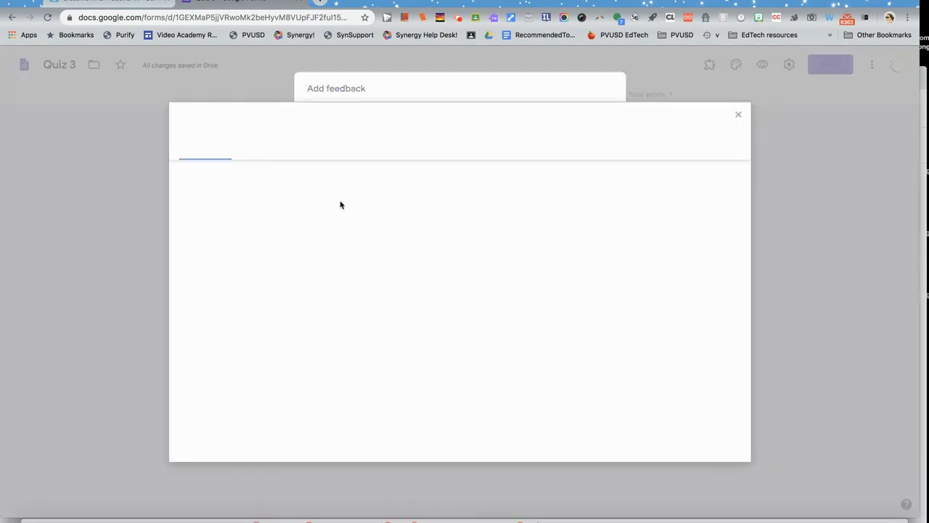
pyautogui.write('math facts')
pyautogui.press('Return')
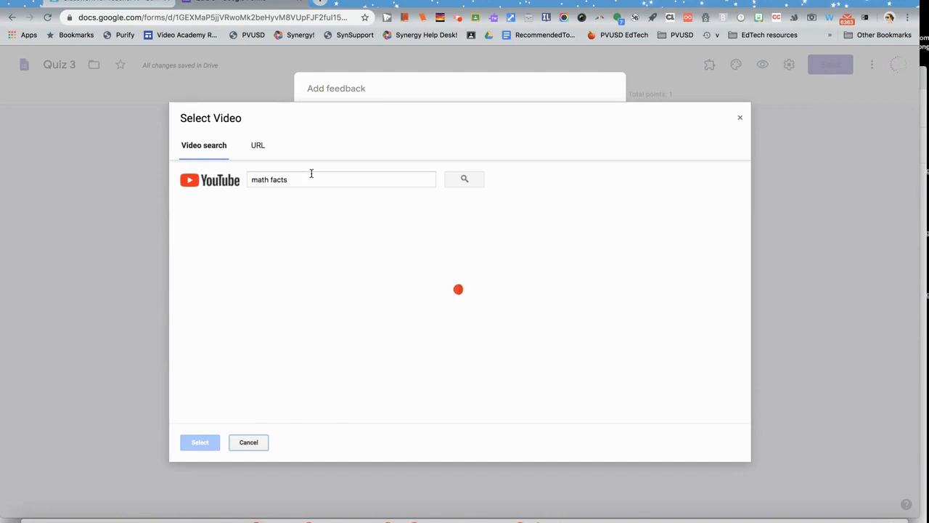
pyautogui.scroll(-1, 291, 359)
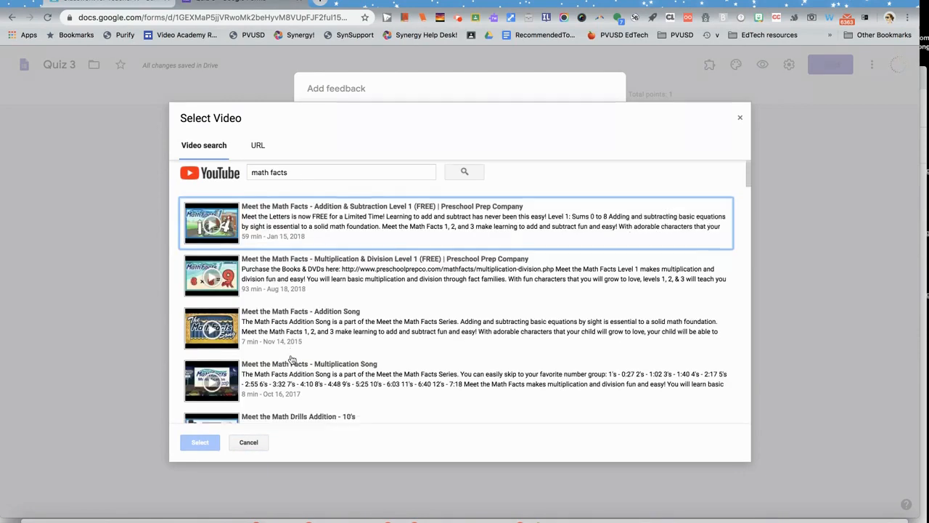
pyautogui.scroll(-2, 292, 359)
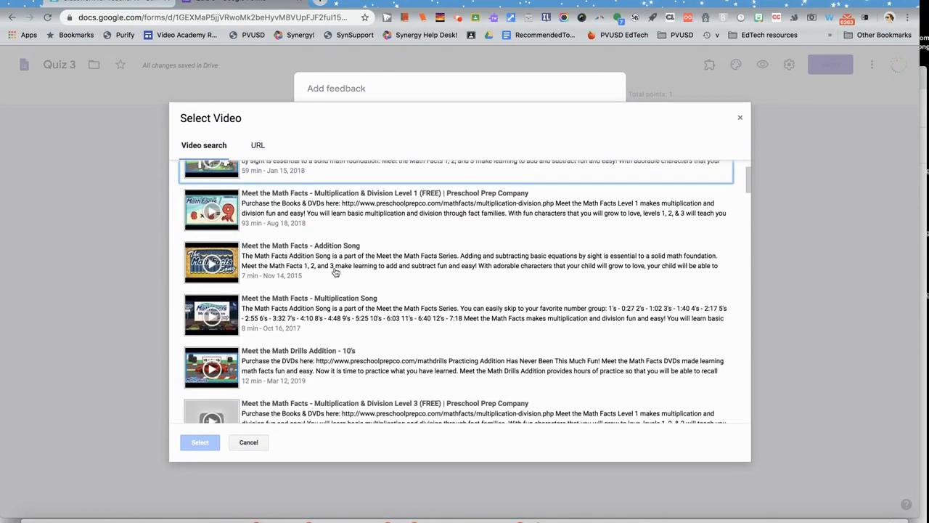
pyautogui.click(340, 307)
pyautogui.click(201, 442)
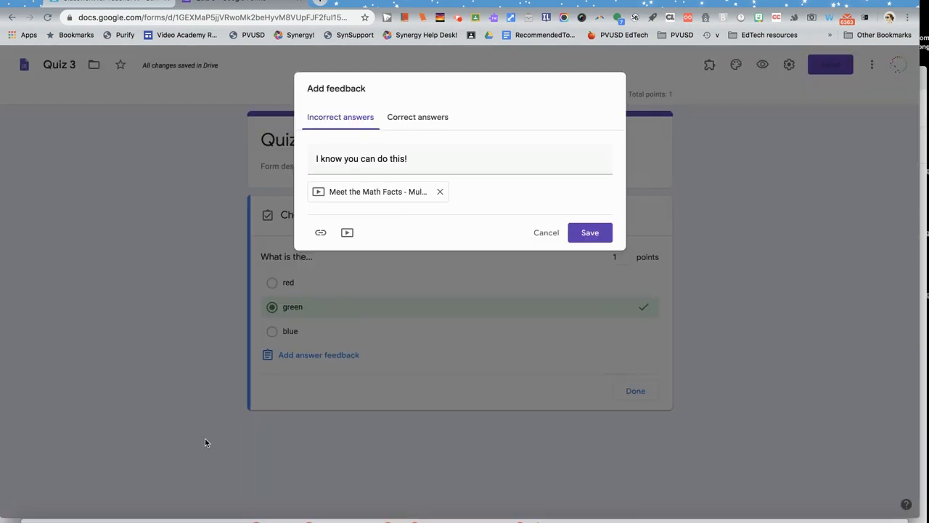
# Step: Save "Excellent work!" as the feedback for correct answers, then close the answer key and make the question required
pyautogui.click(432, 121)
pyautogui.click(417, 157)
pyautogui.write('Excellent work!')
pyautogui.click(589, 199)
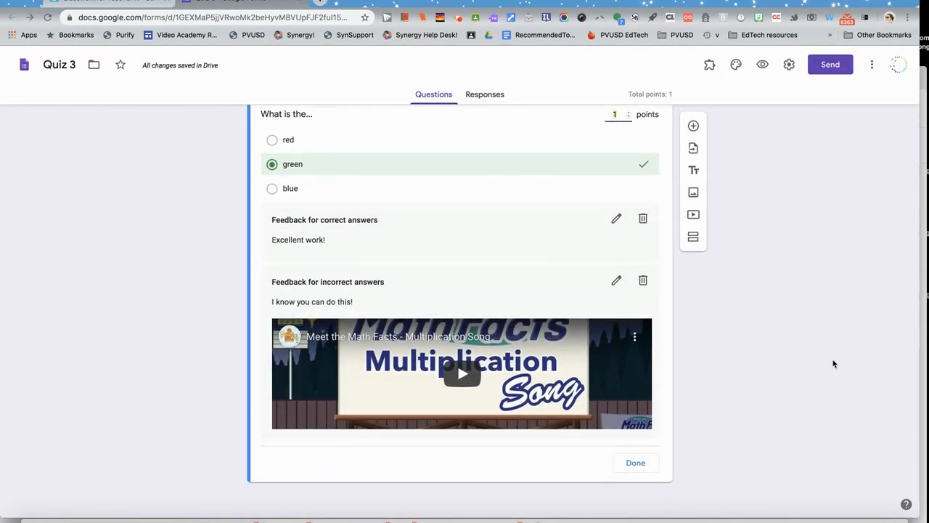
pyautogui.click(637, 463)
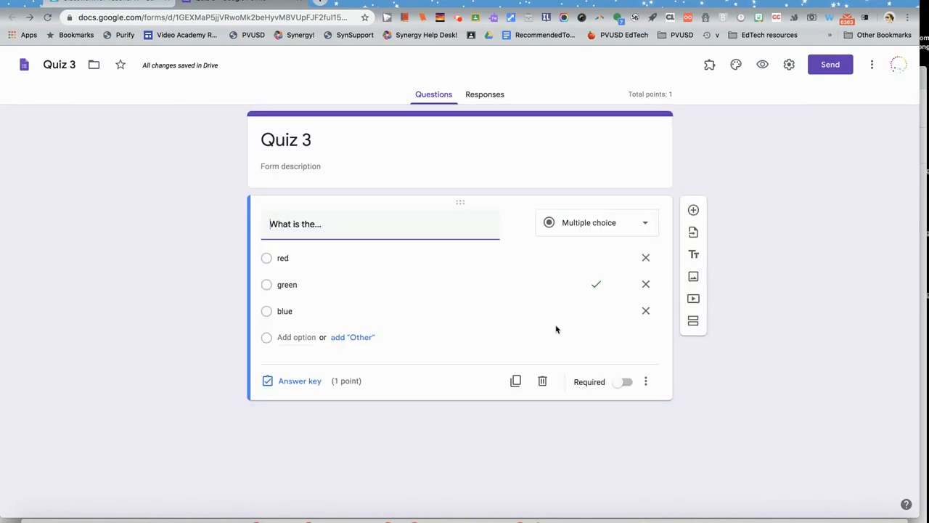
pyautogui.click(627, 383)
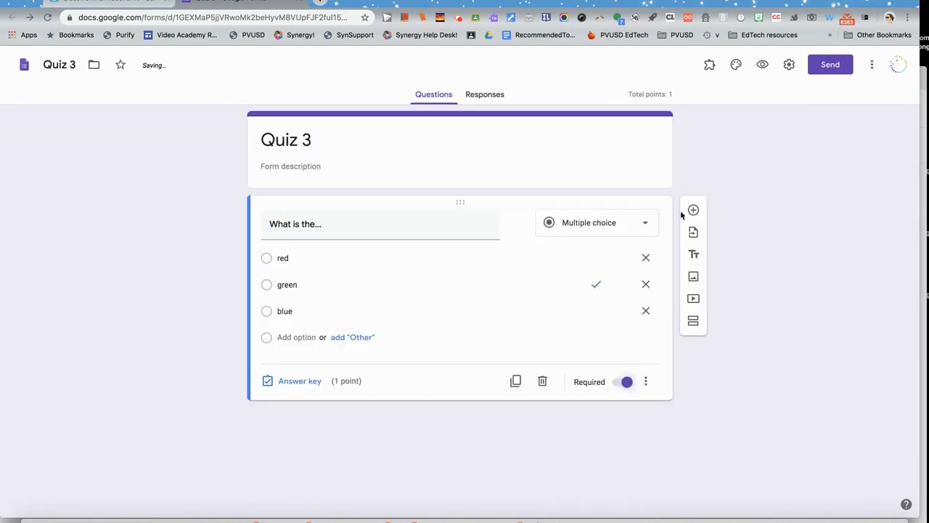
# Step: Add a second question worded "When does..." and set its type to Short answer
pyautogui.click(694, 210)
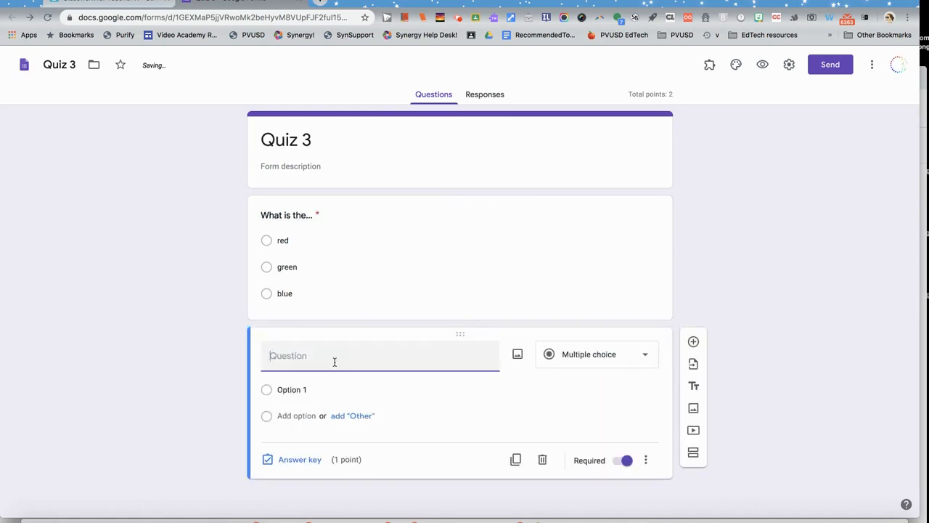
pyautogui.write('When does...')
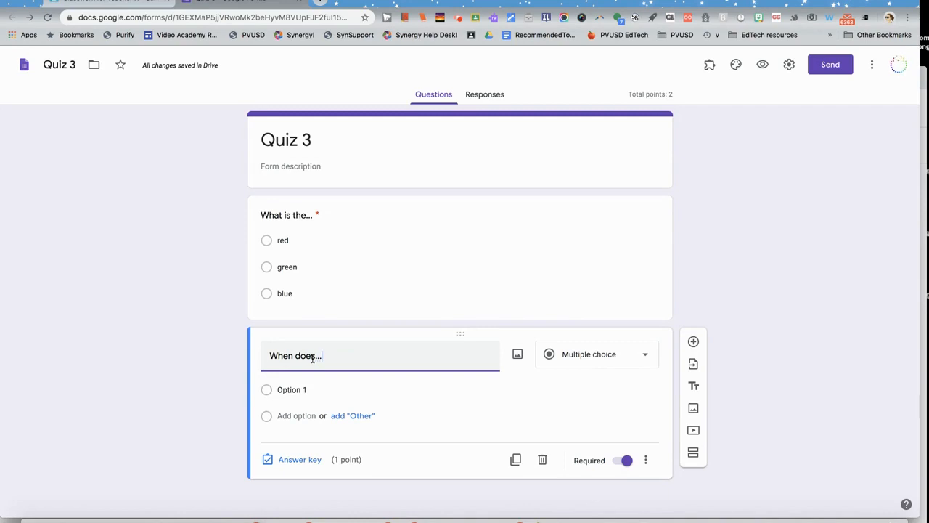
pyautogui.click(560, 363)
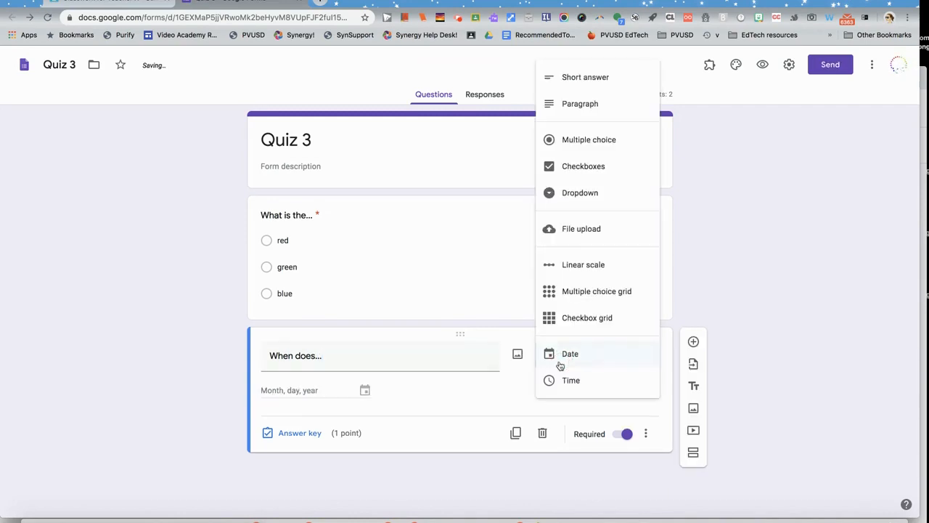
pyautogui.click(586, 77)
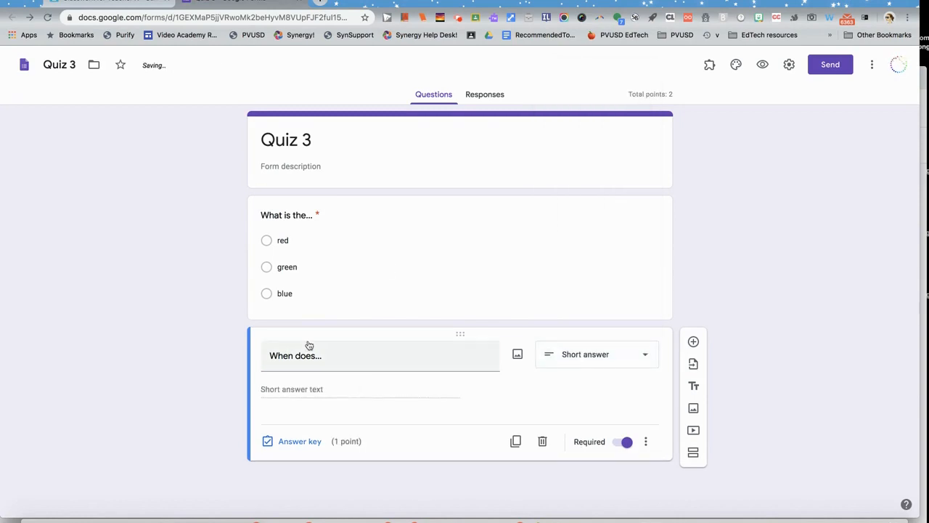
# Step: In the second question's answer key, set the value to 4 points and list "Mount Hood" as a correct answer
pyautogui.click(298, 446)
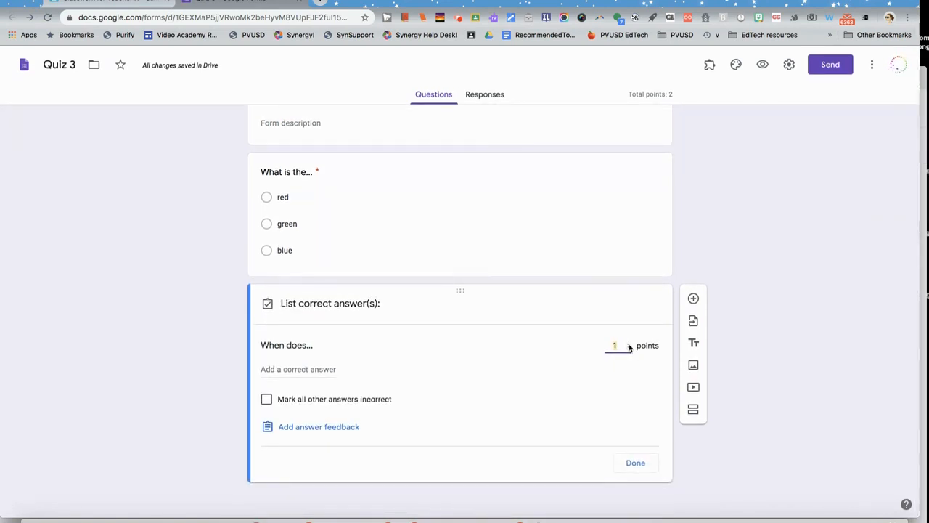
pyautogui.doubleClick(613, 345)
pyautogui.click(302, 369)
pyautogui.write('Correct Answer')
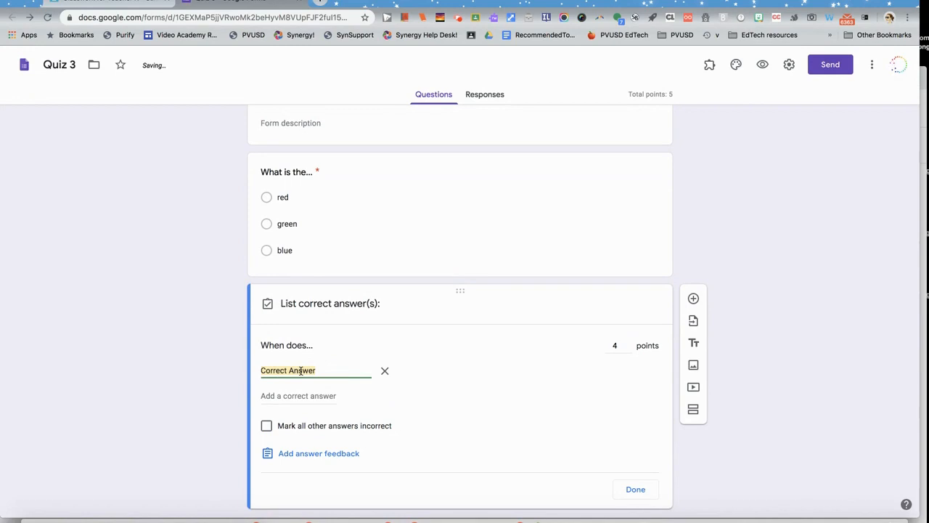
pyautogui.write('M')
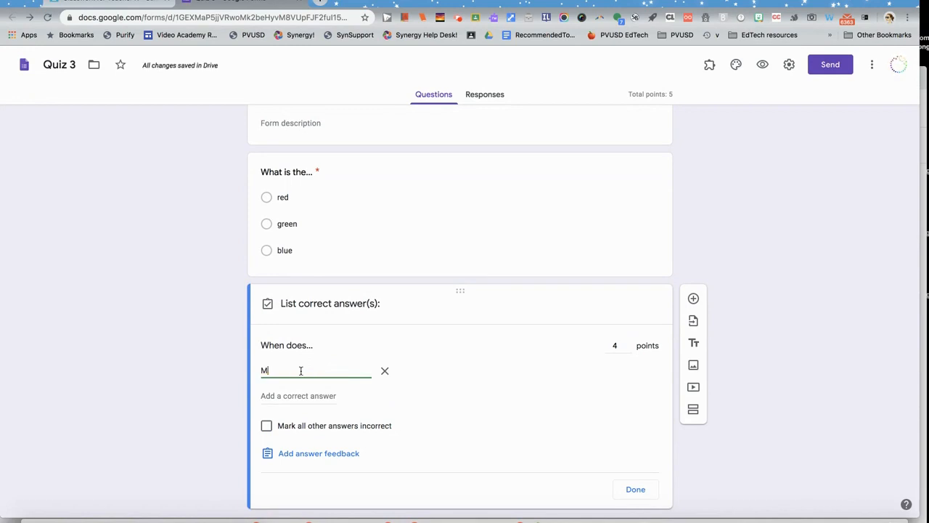
pyautogui.write('ount Hood')
# Step: Add "Mt. Hood" and "mt hood" as further correct answers, mark all other answers incorrect, and close the answer key
pyautogui.click(287, 396)
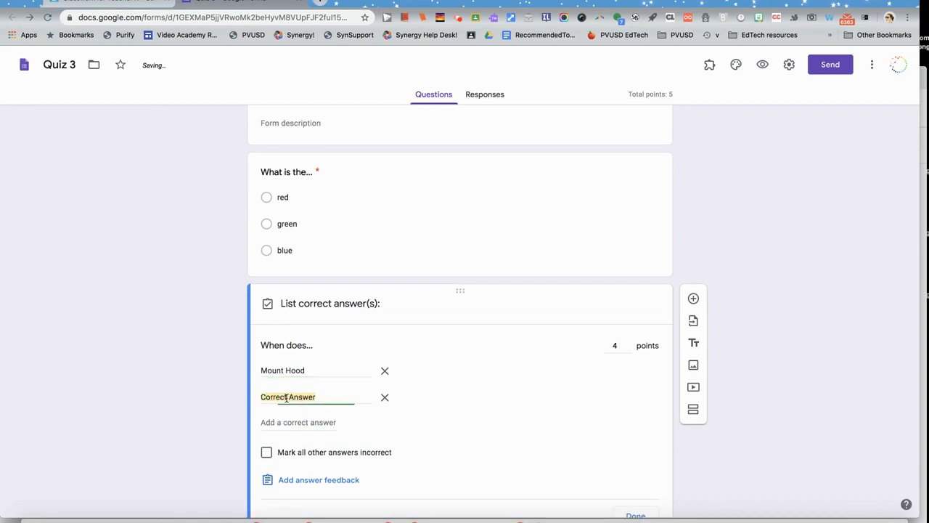
pyautogui.write('Mt. Hood')
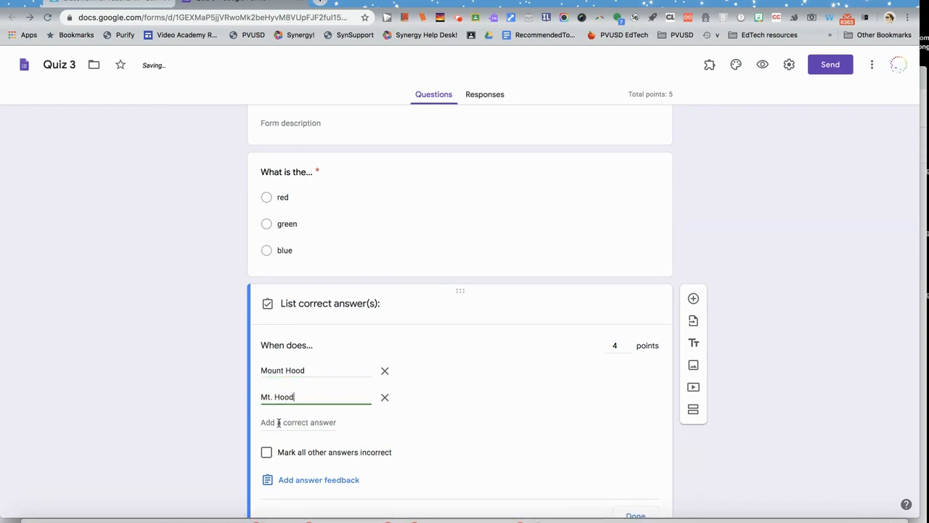
pyautogui.click(280, 422)
pyautogui.write('m')
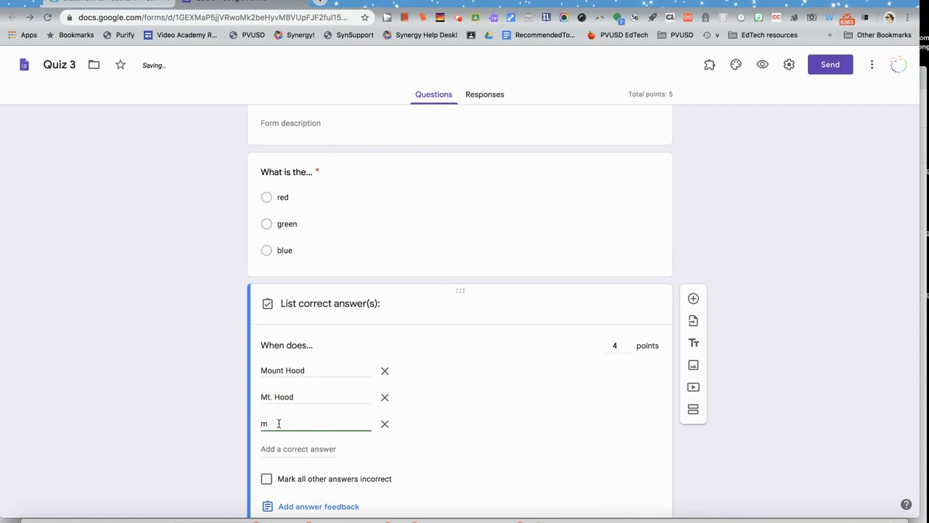
pyautogui.write('t hood')
pyautogui.click(266, 481)
pyautogui.scroll(-2, 650, 448)
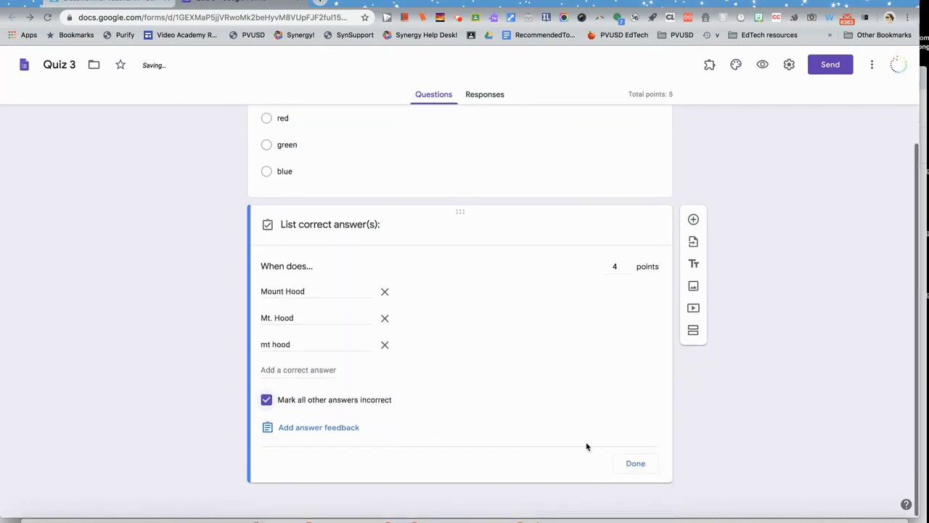
pyautogui.click(636, 465)
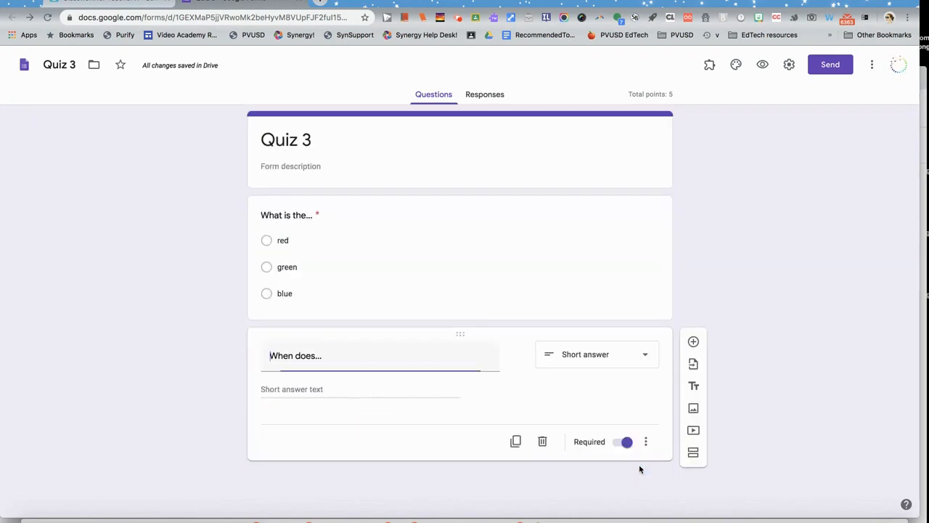
# Step: Add a third question worded "Explain your reasoning" as a Paragraph question
pyautogui.click(693, 343)
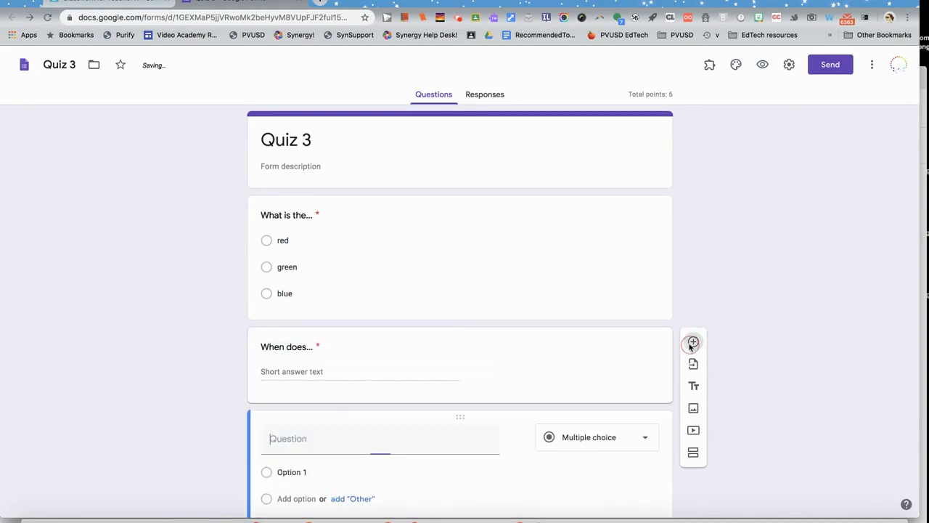
pyautogui.write('Ex')
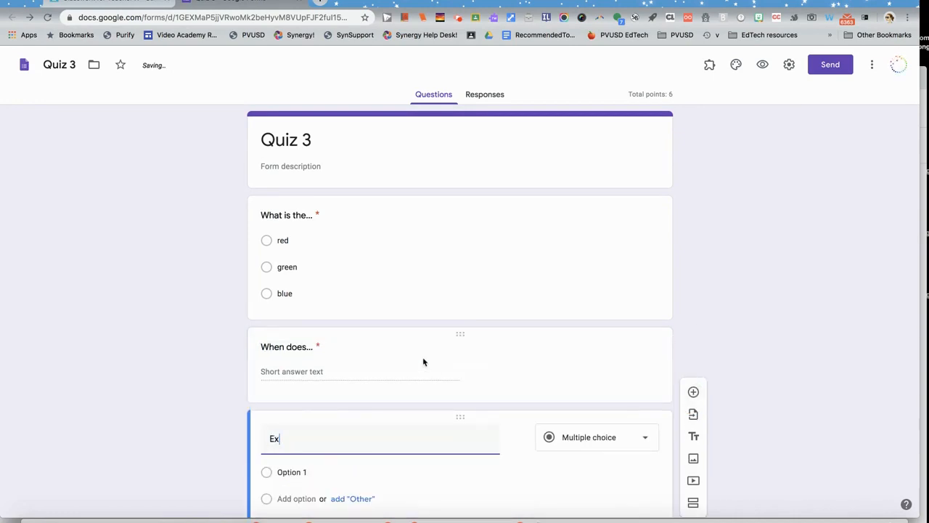
pyautogui.write('plain your reasono')
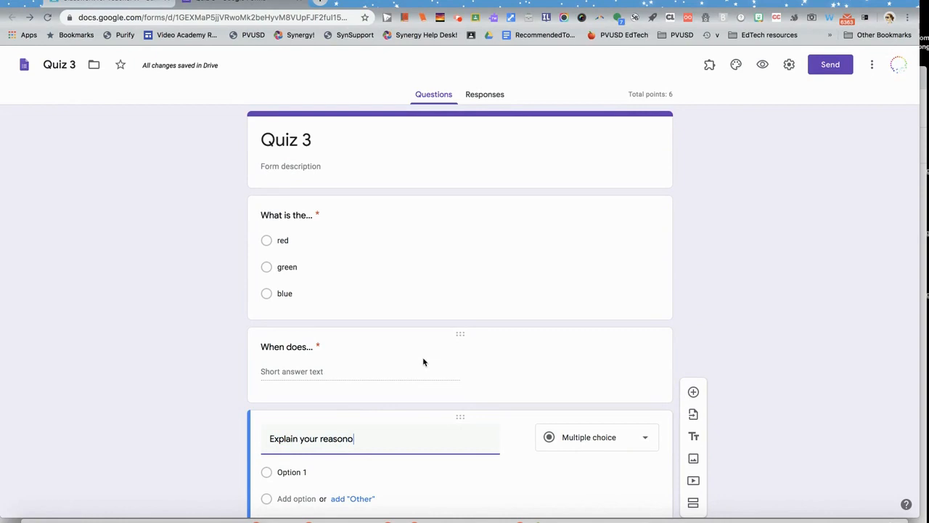
pyautogui.press('BackSpace')
pyautogui.write('ning')
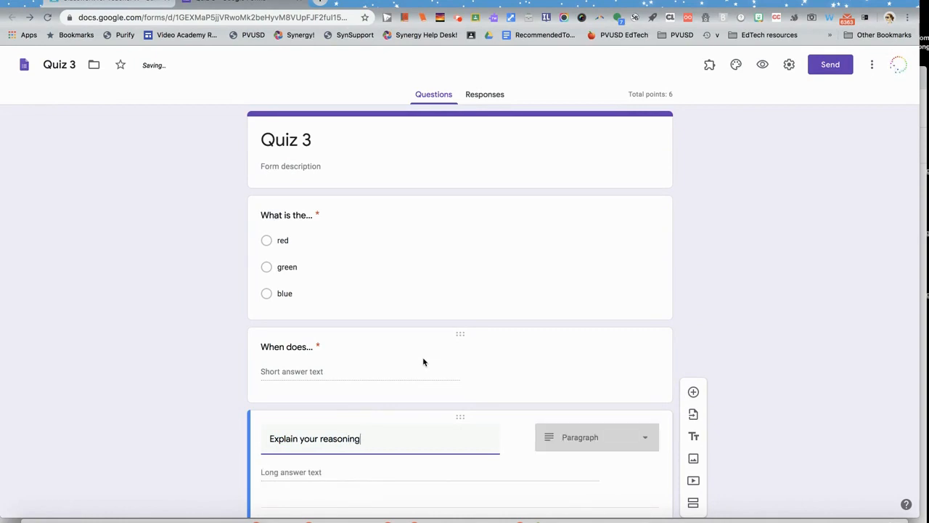
pyautogui.click(790, 325)
# Step: In the answer key of the "Explain your reasoning" question, set the value to 10 points and close the key
pyautogui.scroll(-2, 790, 324)
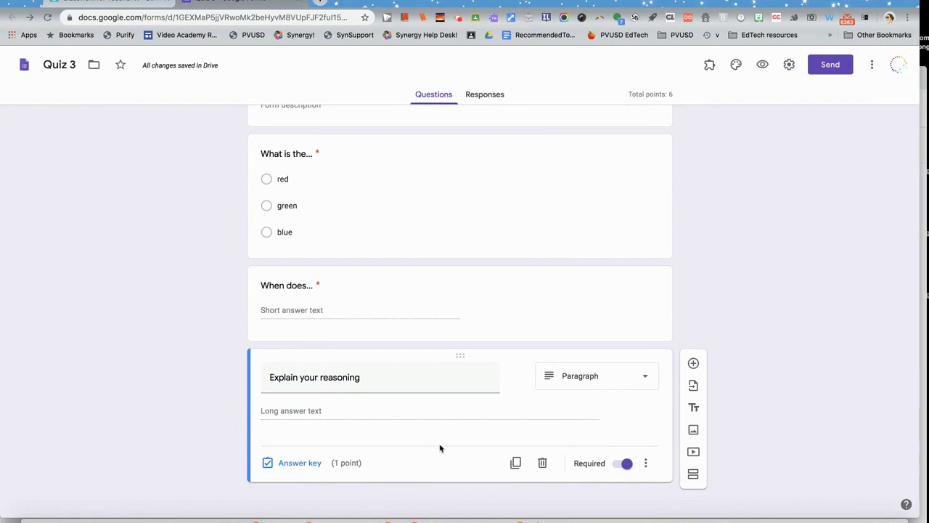
pyautogui.click(315, 465)
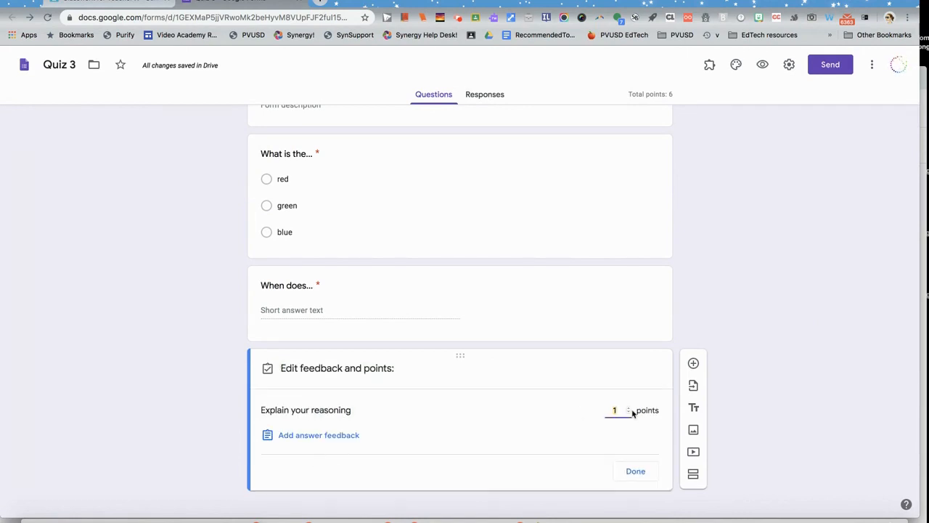
pyautogui.write('0')
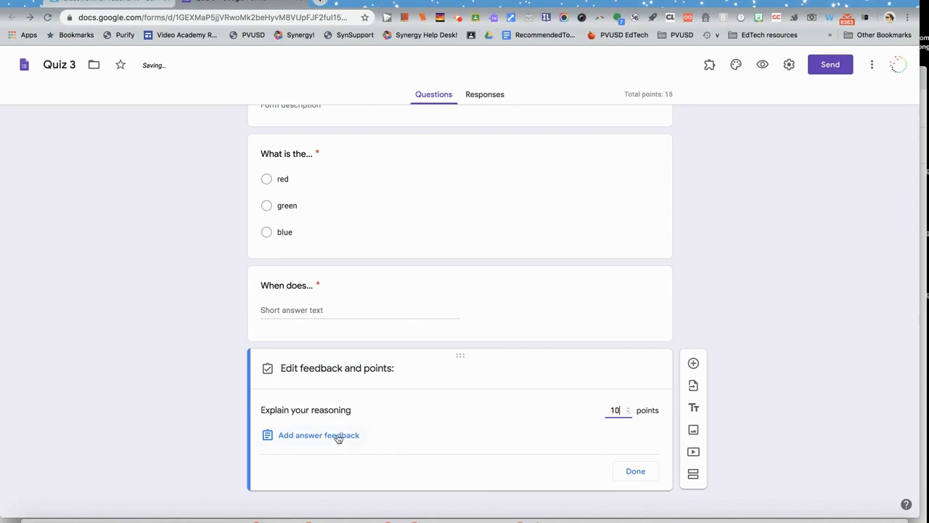
pyautogui.click(636, 472)
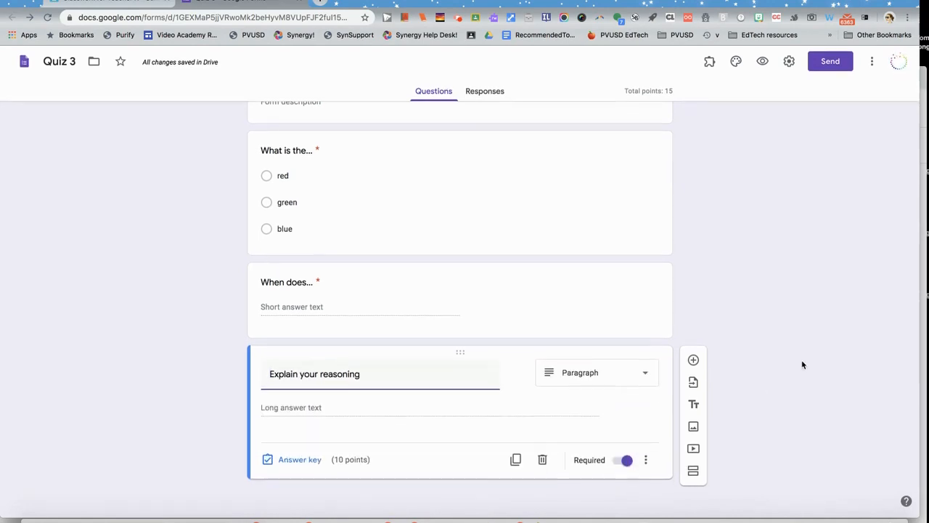
# Step: Review the form's quiz settings for locked mode, grade release and what respondents can see, and save them
pyautogui.scroll(2, 802, 359)
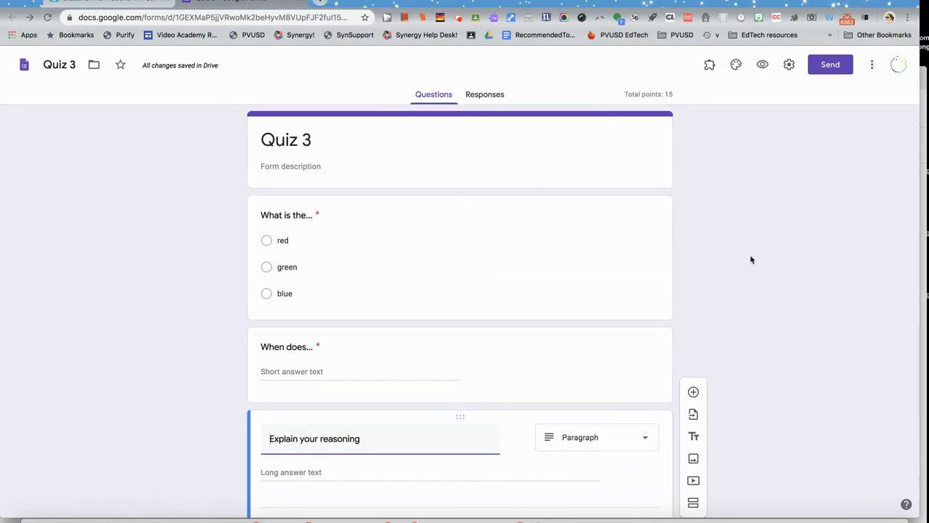
pyautogui.click(790, 67)
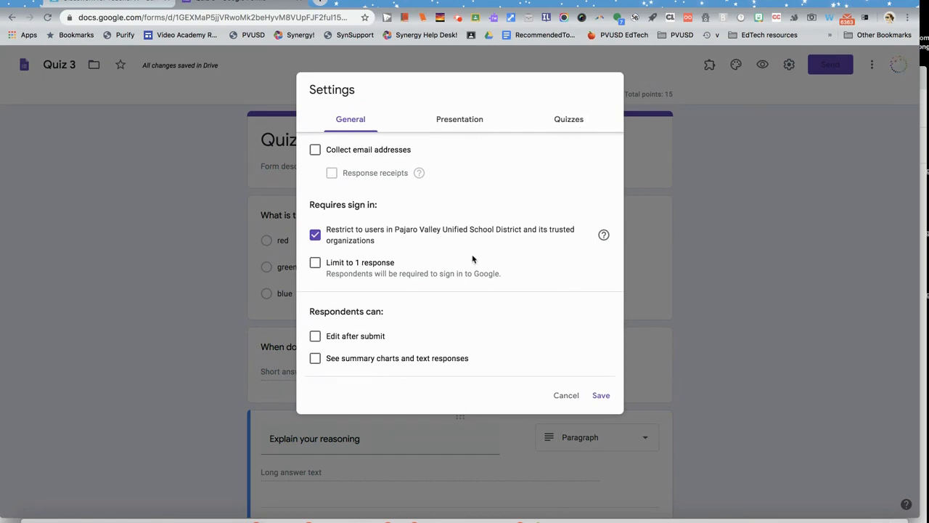
pyautogui.click(568, 125)
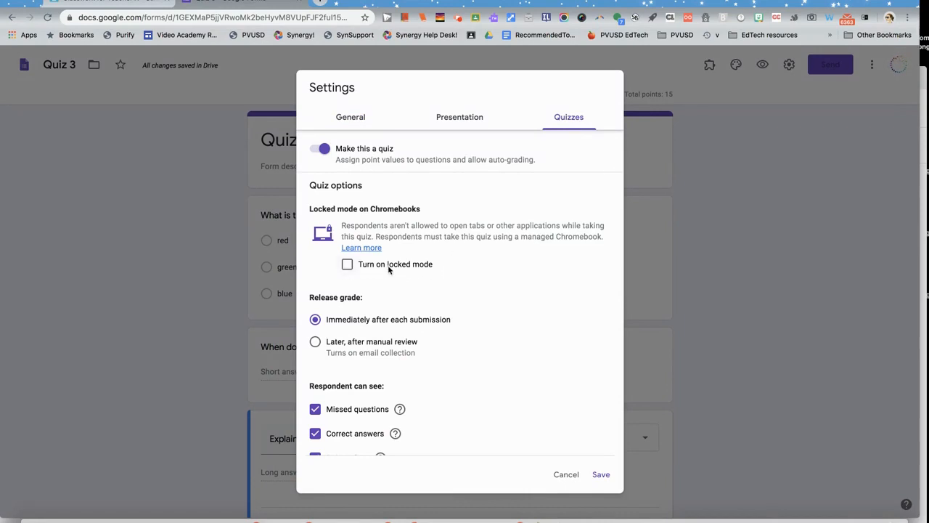
pyautogui.moveTo(518, 238); pyautogui.dragTo(600, 240)
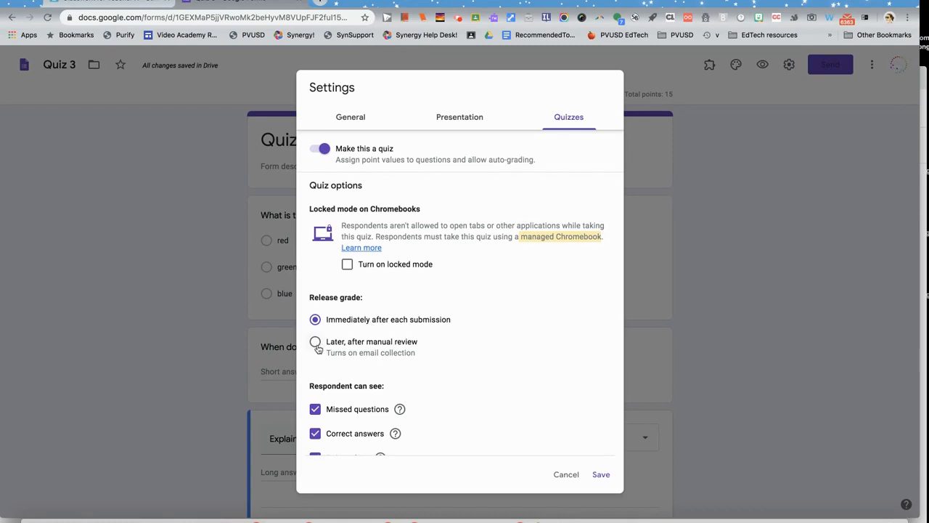
pyautogui.scroll(-2, 496, 355)
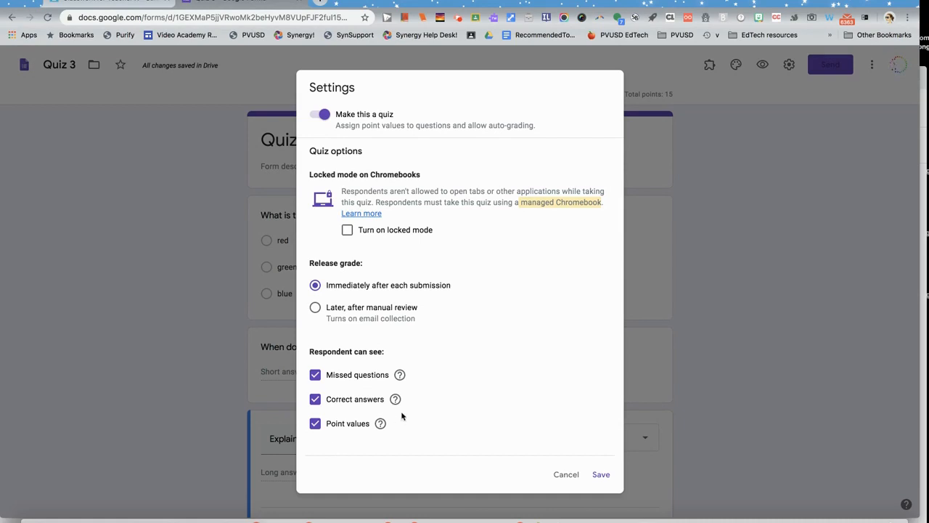
pyautogui.click(601, 475)
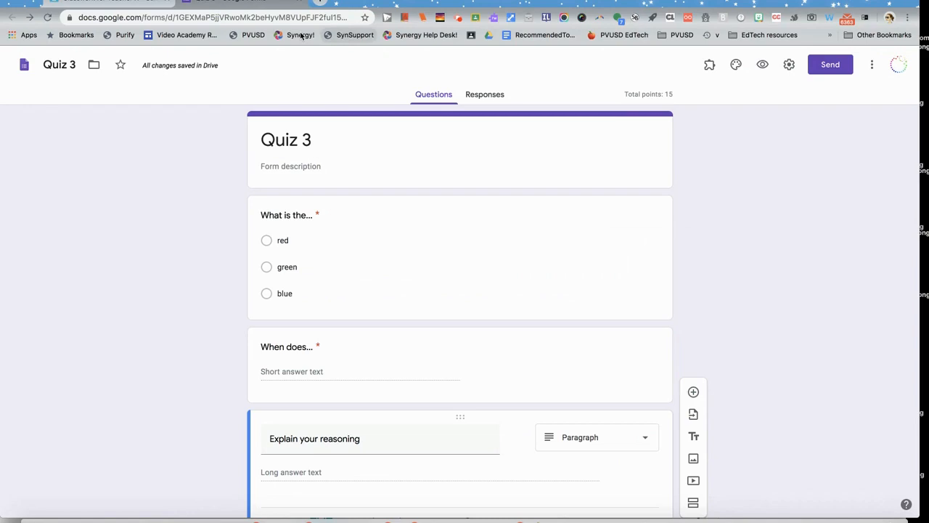
# Step: Return to the Quiz 3 assignment in Google Classroom and turn on grade importing
pyautogui.click(134, 4)
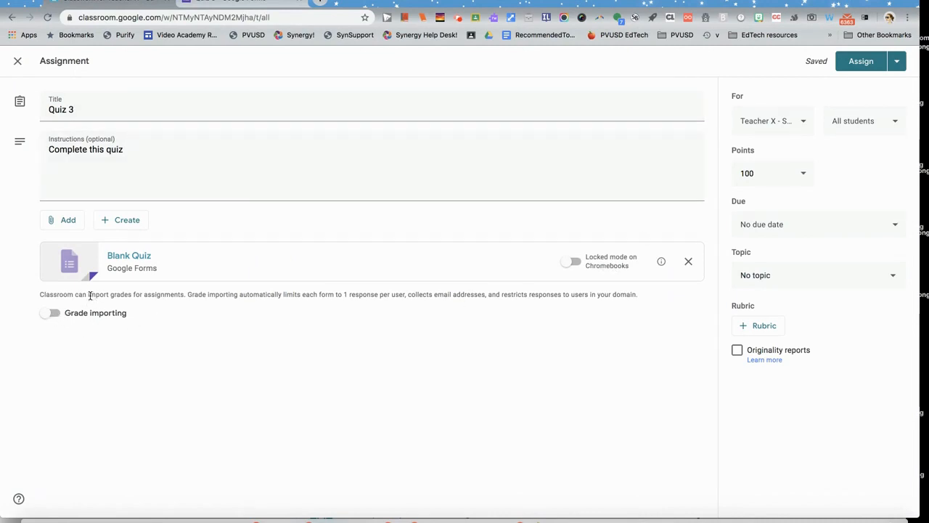
pyautogui.moveTo(88, 295); pyautogui.dragTo(642, 311)
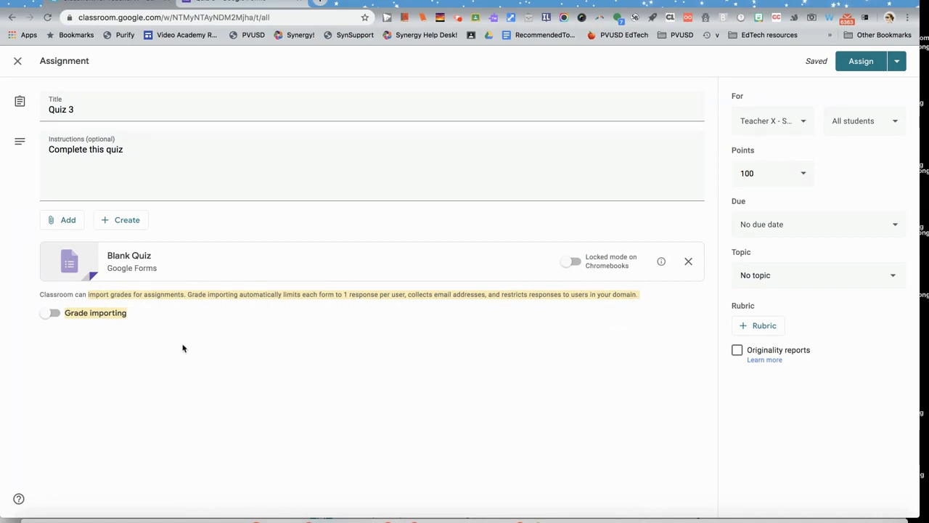
pyautogui.click(54, 313)
pyautogui.click(396, 345)
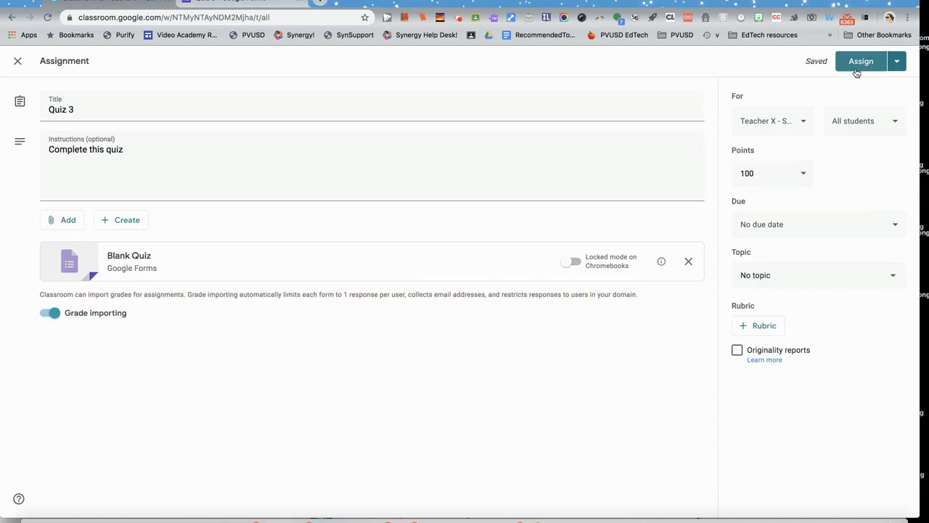
# Step: Set the assignment's due date to Mar 27, 2020 and its topic to Quiz
pyautogui.click(814, 226)
pyautogui.click(816, 270)
pyautogui.click(842, 371)
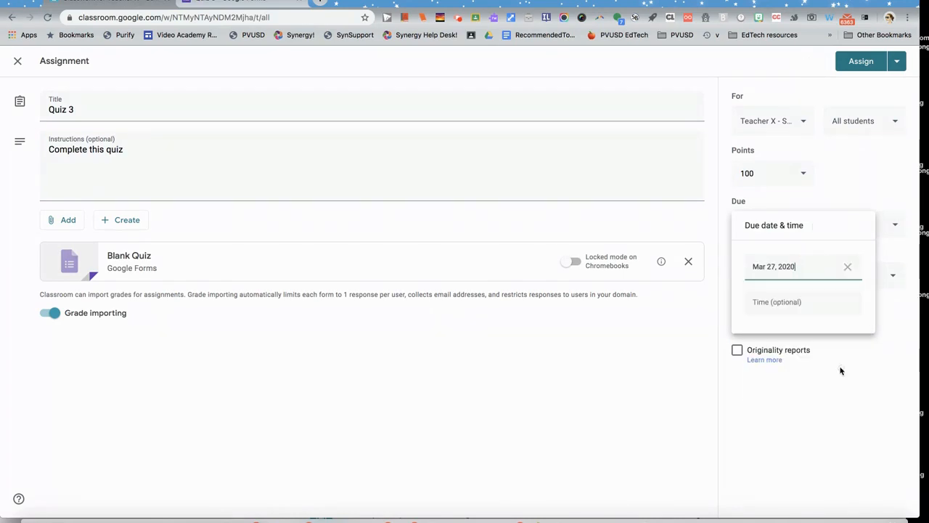
pyautogui.click(885, 336)
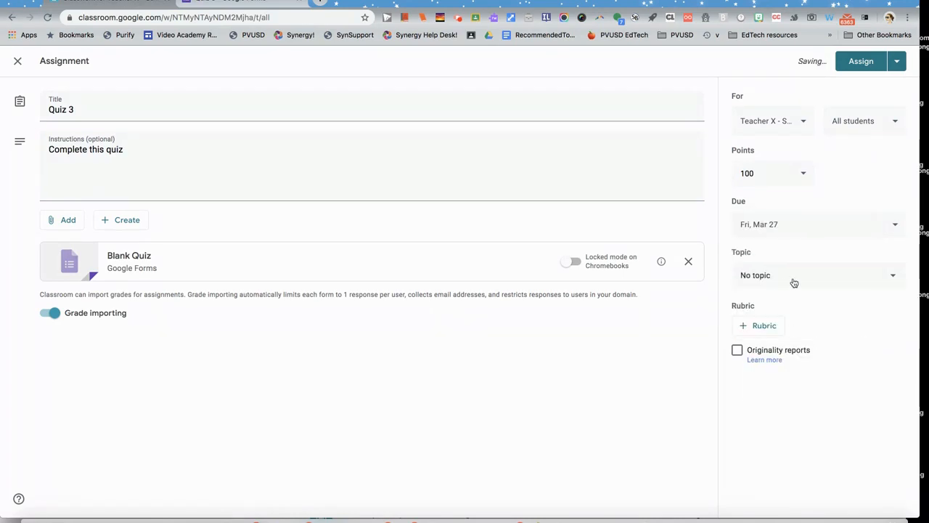
pyautogui.click(794, 283)
pyautogui.click(782, 344)
# Step: Deselect two individual students as recipients, then set the assignment back to all students
pyautogui.click(879, 131)
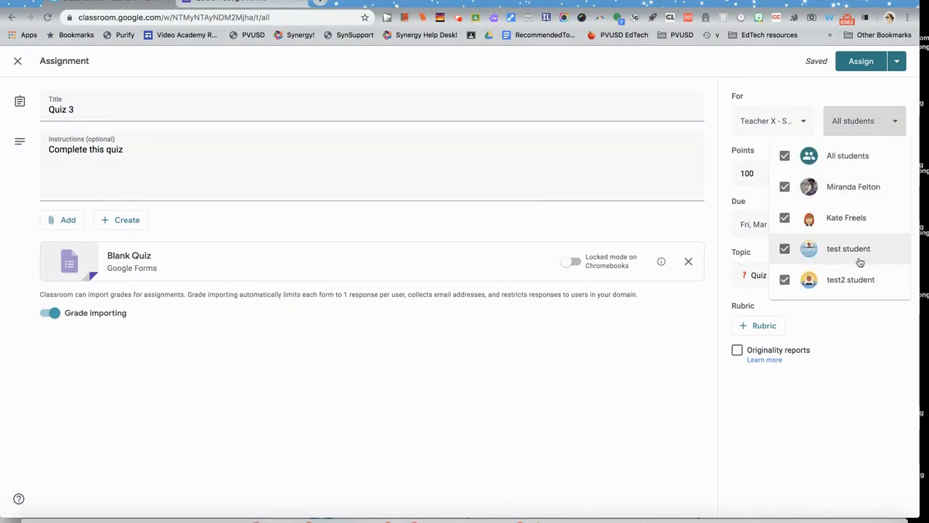
pyautogui.click(859, 252)
pyautogui.click(846, 189)
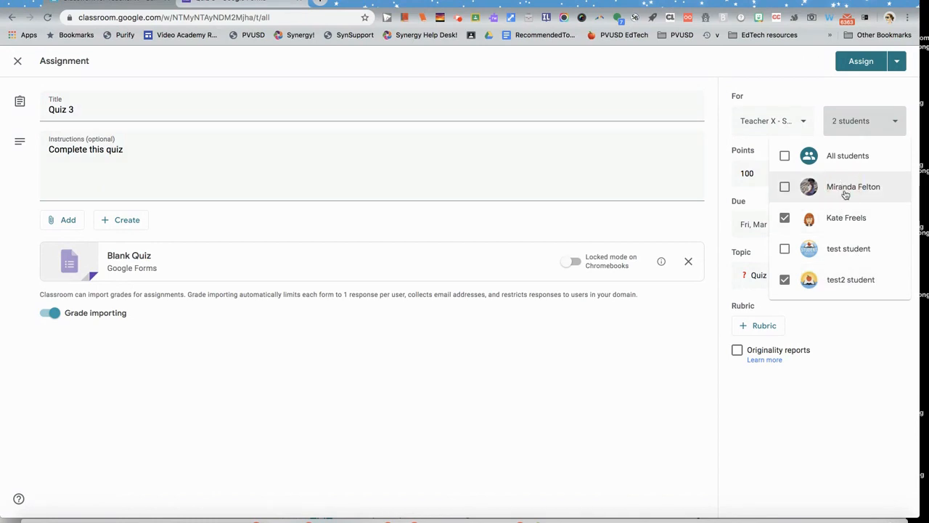
pyautogui.click(847, 241)
pyautogui.click(782, 156)
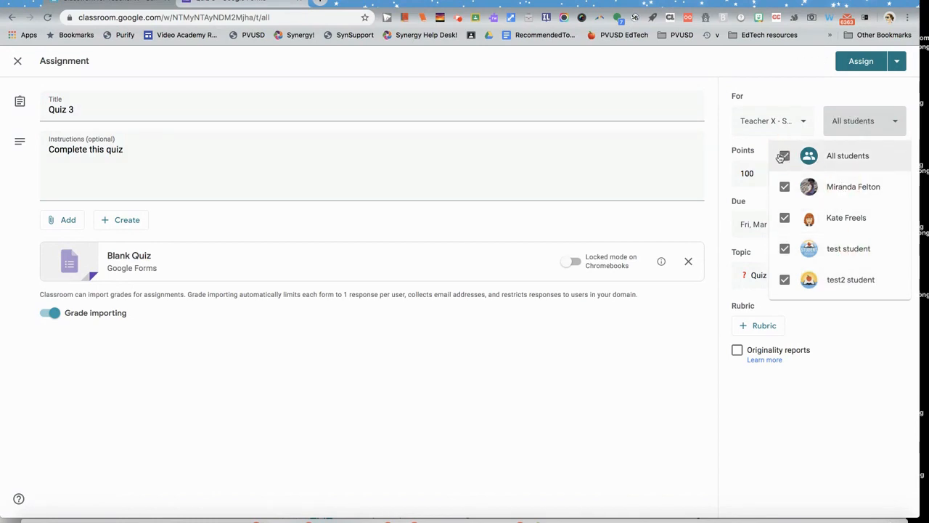
pyautogui.click(862, 61)
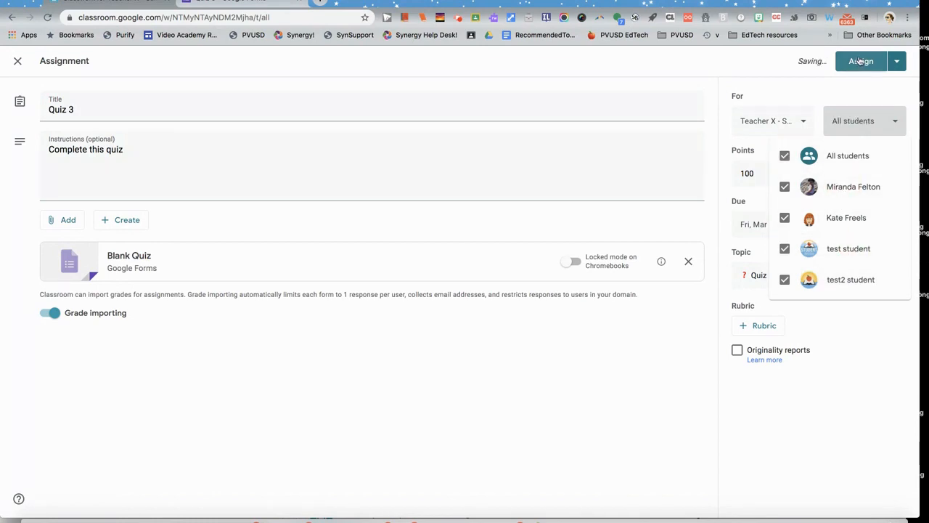
# Step: Look over the alternative posting options, then assign Quiz 3 to the class immediately
pyautogui.click(905, 66)
pyautogui.click(899, 64)
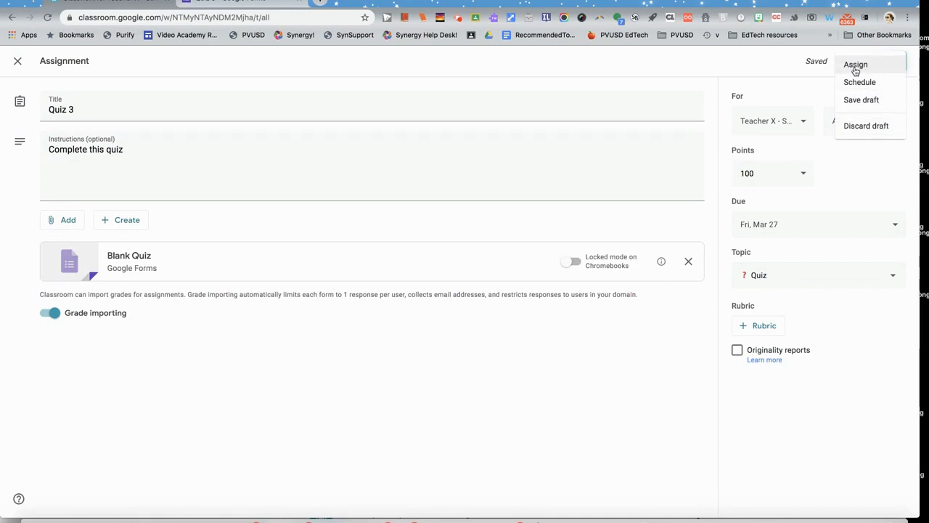
pyautogui.click(821, 90)
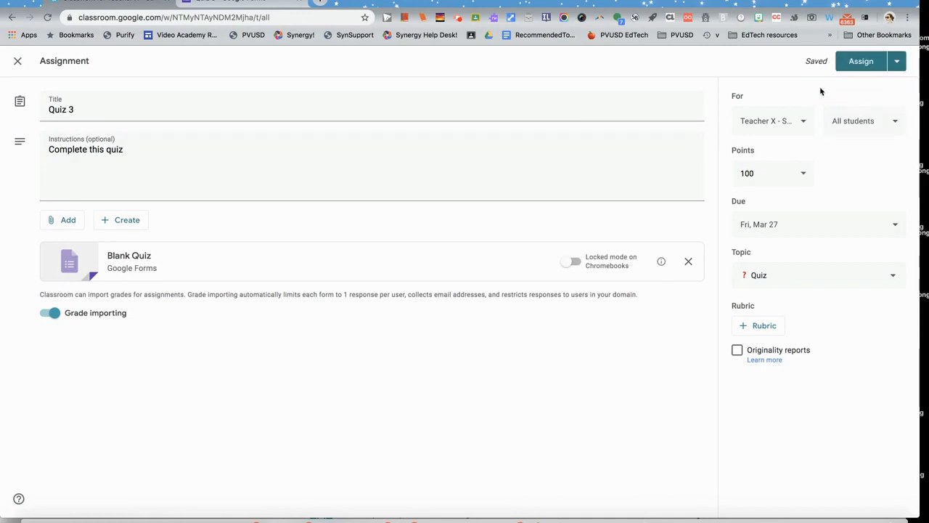
pyautogui.click(868, 63)
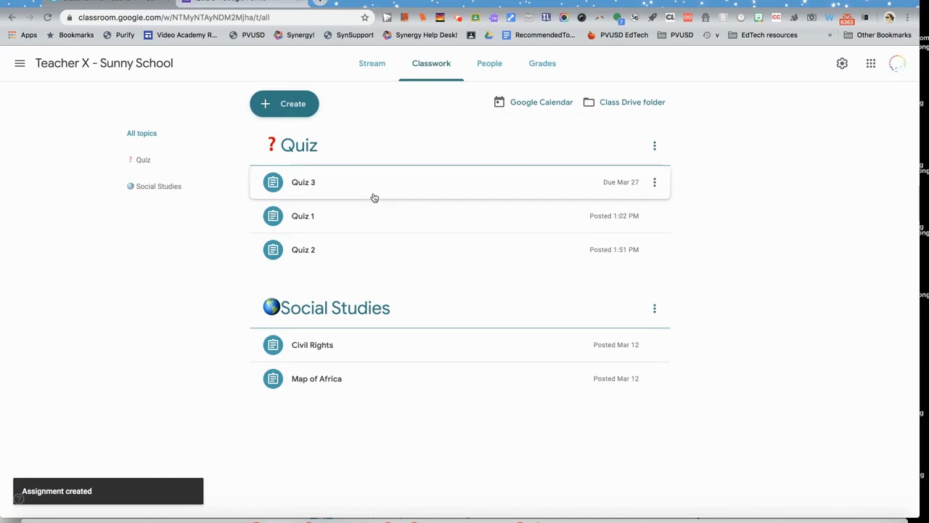
# Step: Switch to the test student's browser profile, load the updated class stream, and open the Quiz 3 assignment
pyautogui.click(889, 18)
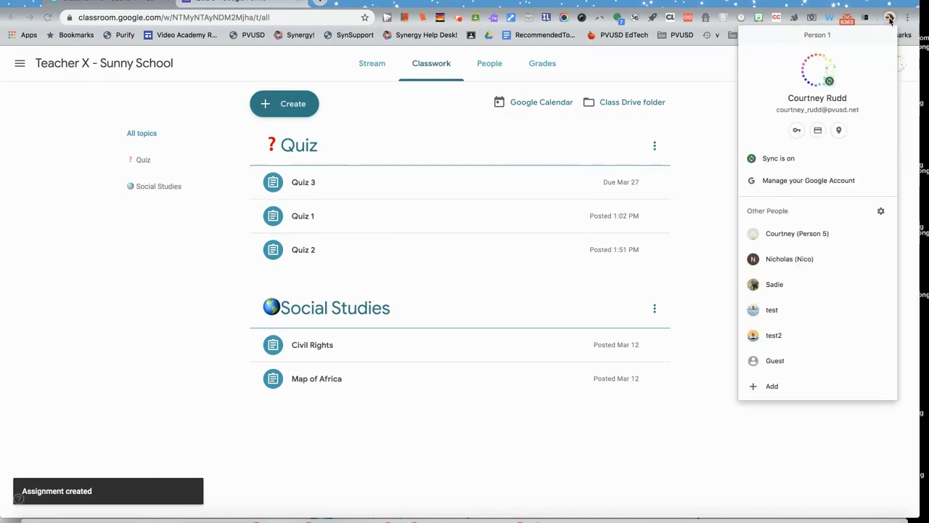
pyautogui.click(826, 310)
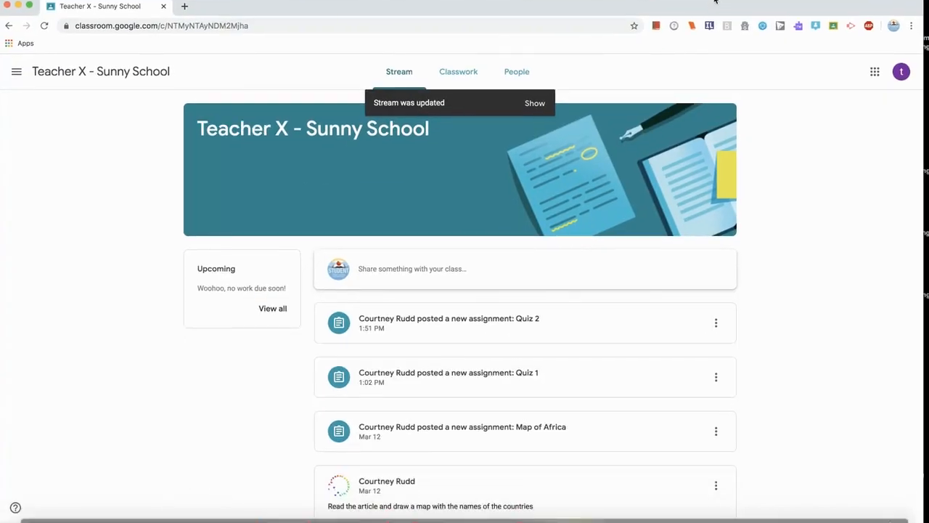
pyautogui.click(534, 95)
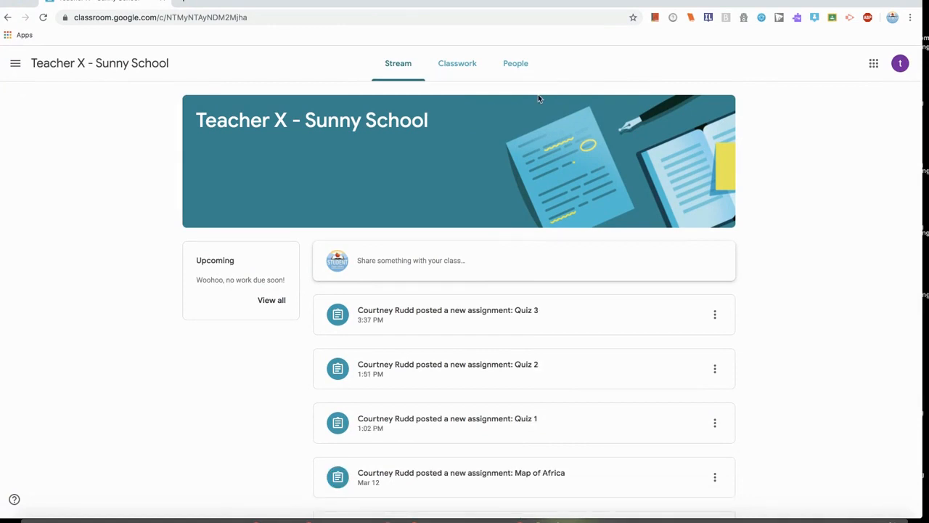
pyautogui.click(430, 319)
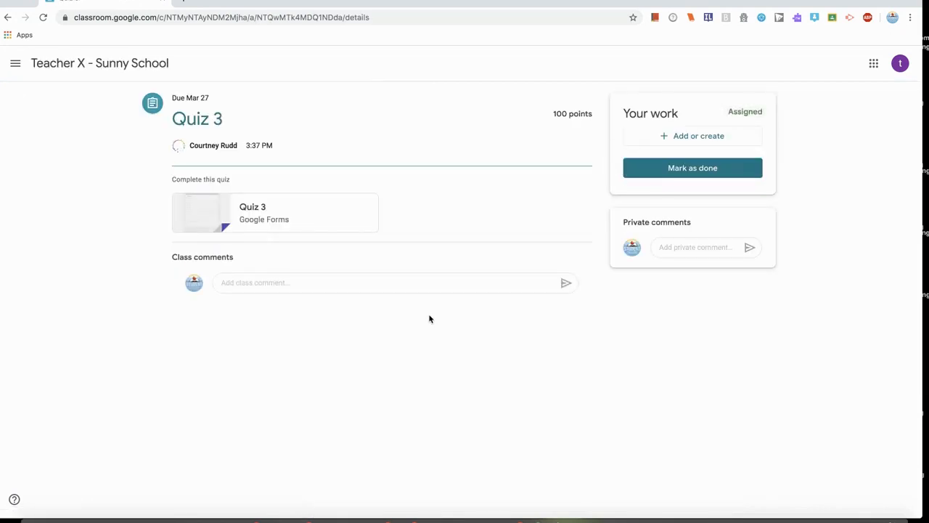
# Step: Open the Quiz 3 form, answer "red", "mountain hood" and "I am so ....." to its three questions, and submit it
pyautogui.click(250, 210)
pyautogui.click(301, 204)
pyautogui.click(340, 331)
pyautogui.write('m')
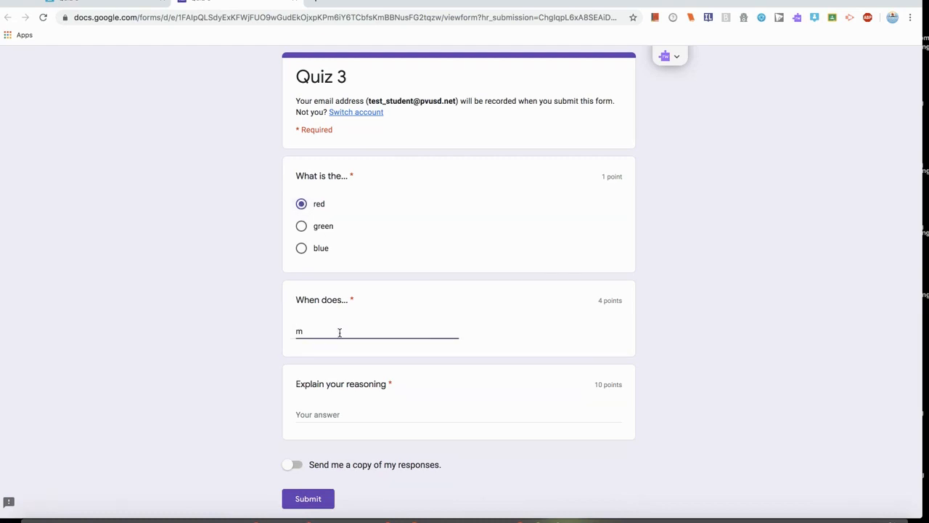
pyautogui.write('ountain hood')
pyautogui.click(328, 415)
pyautogui.write('I am so .....')
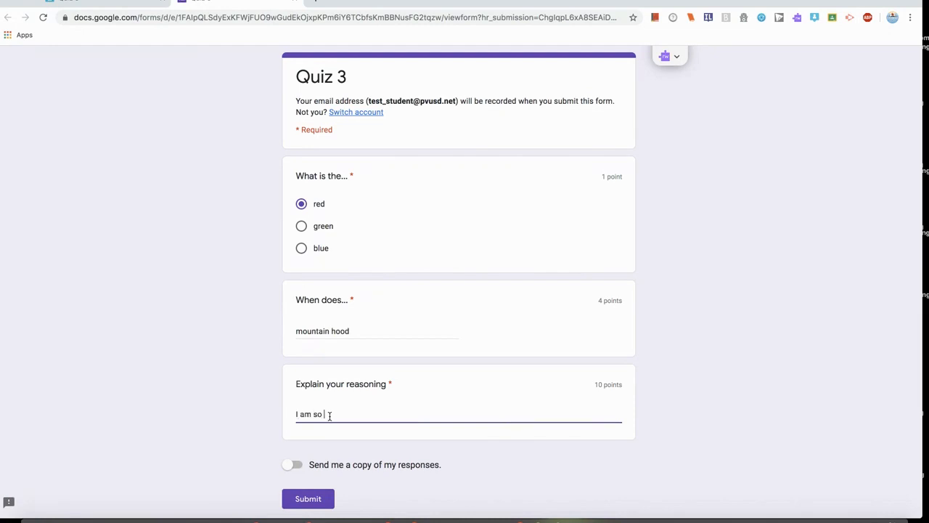
pyautogui.click(312, 500)
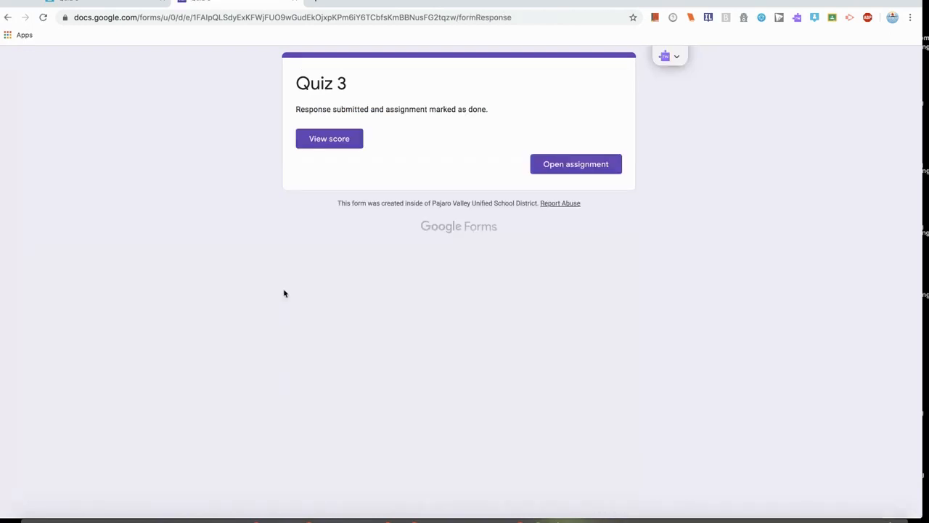
# Step: View the submitted quiz's score and review the correct answers and feedback for each question
pyautogui.click(345, 140)
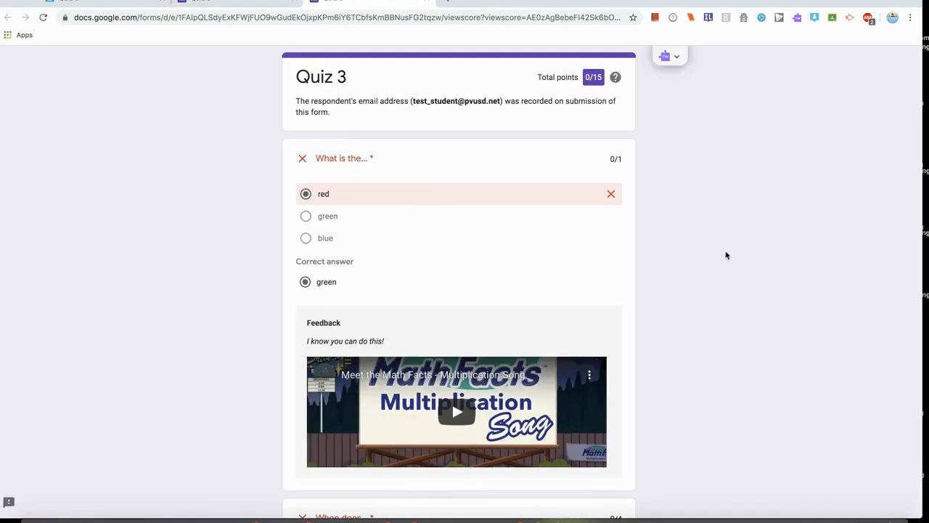
pyautogui.scroll(-3, 726, 255)
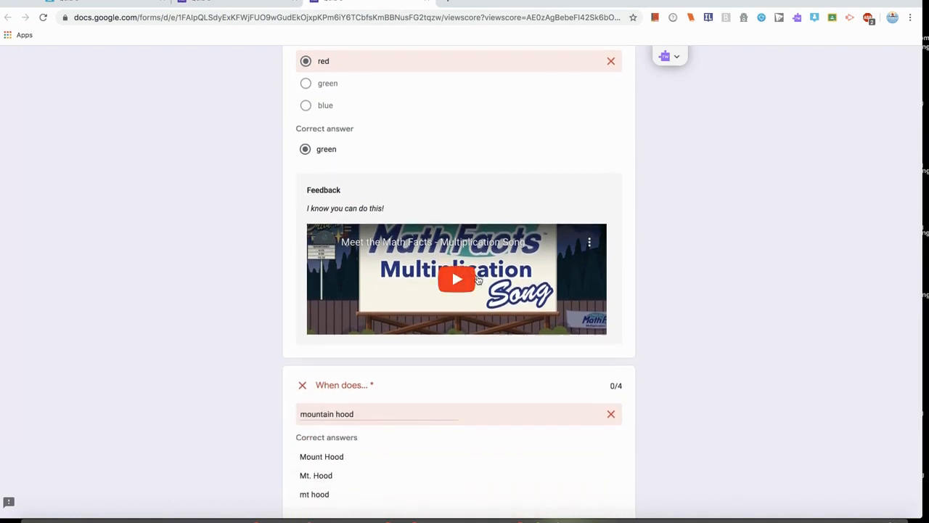
pyautogui.scroll(-3, 719, 251)
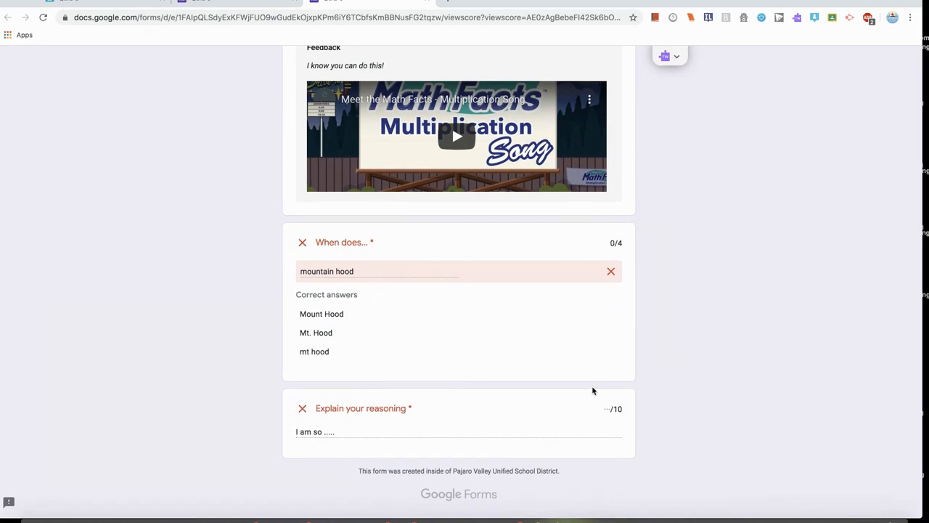
# Step: Switch to the teacher's browser profile and open the student work of the Quiz 3 assignment
pyautogui.click(893, 18)
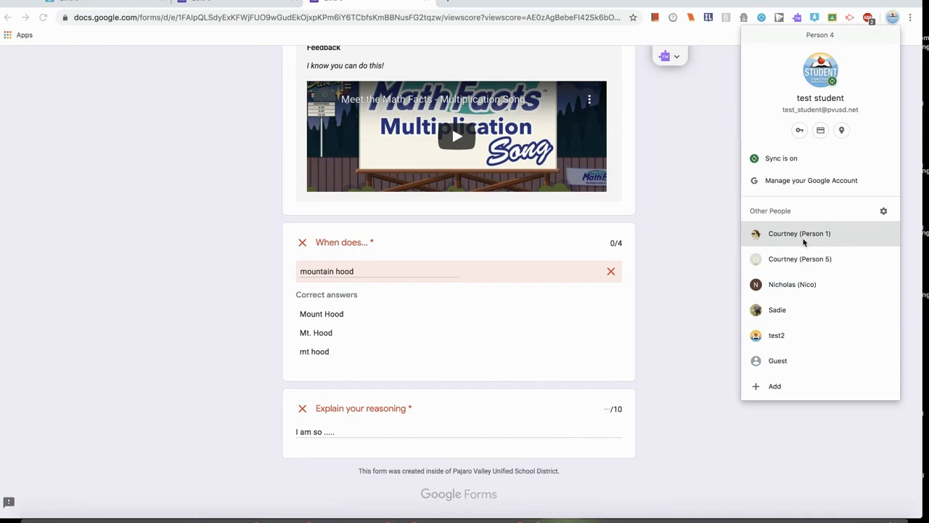
pyautogui.click(791, 236)
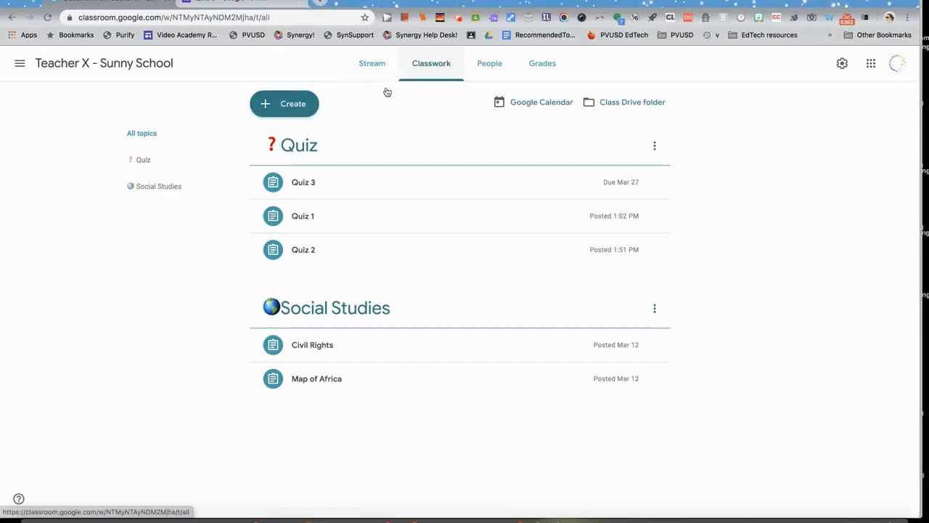
pyautogui.click(280, 182)
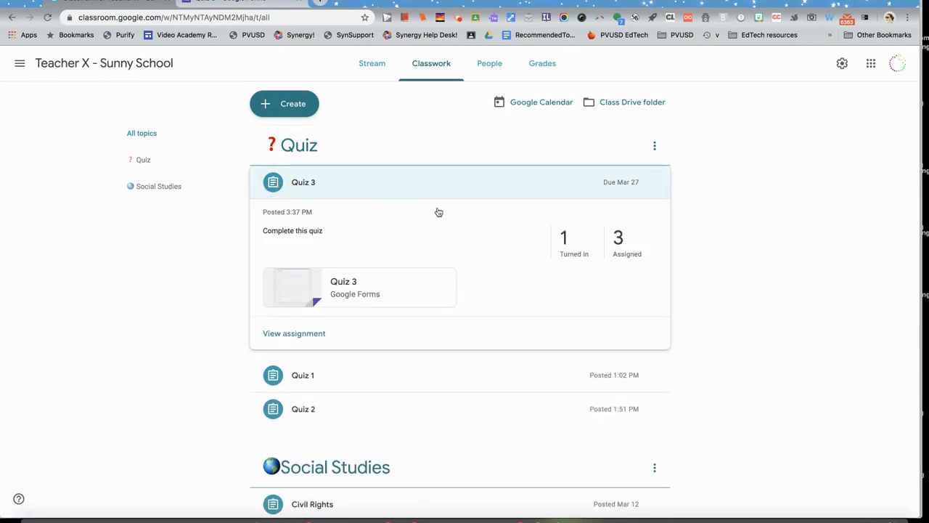
pyautogui.click(301, 334)
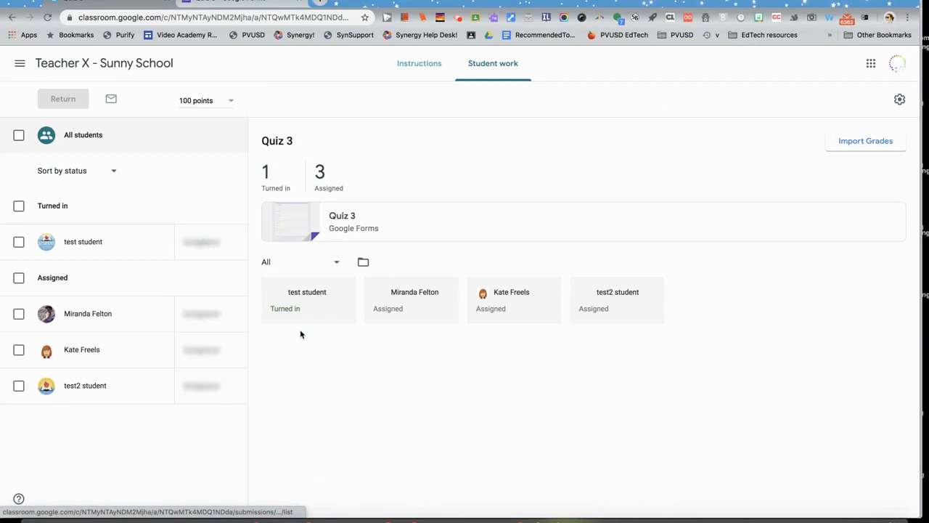
# Step: Open the attached Quiz 3 form for editing and review the summary of its responses
pyautogui.click(286, 222)
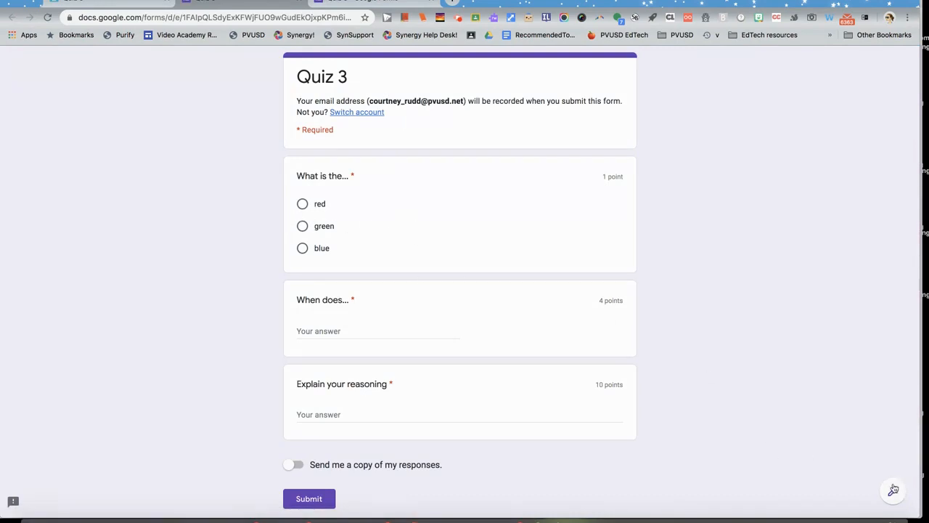
pyautogui.click(894, 491)
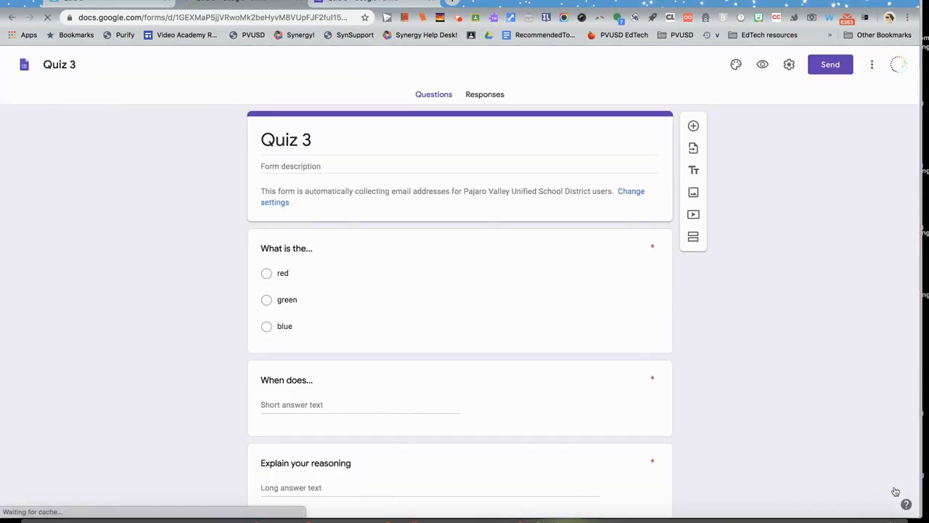
pyautogui.click(485, 100)
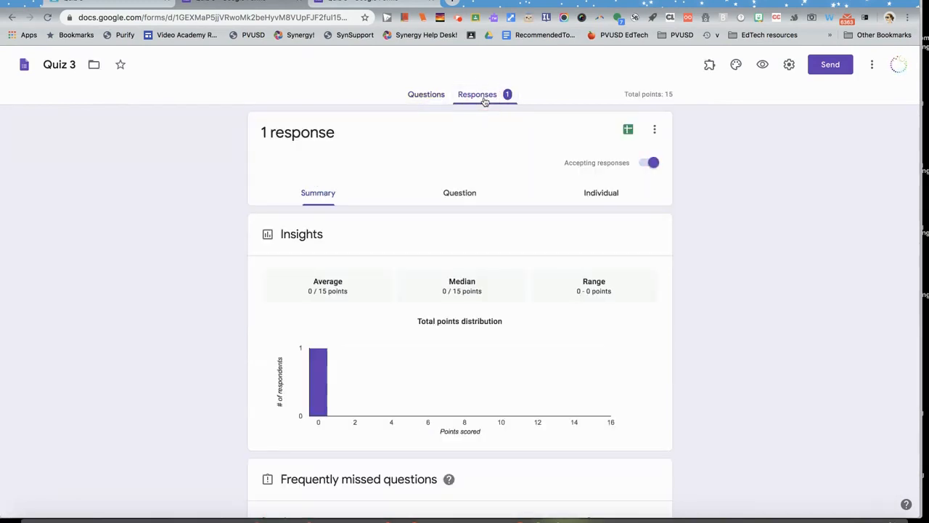
pyautogui.scroll(-2, 740, 275)
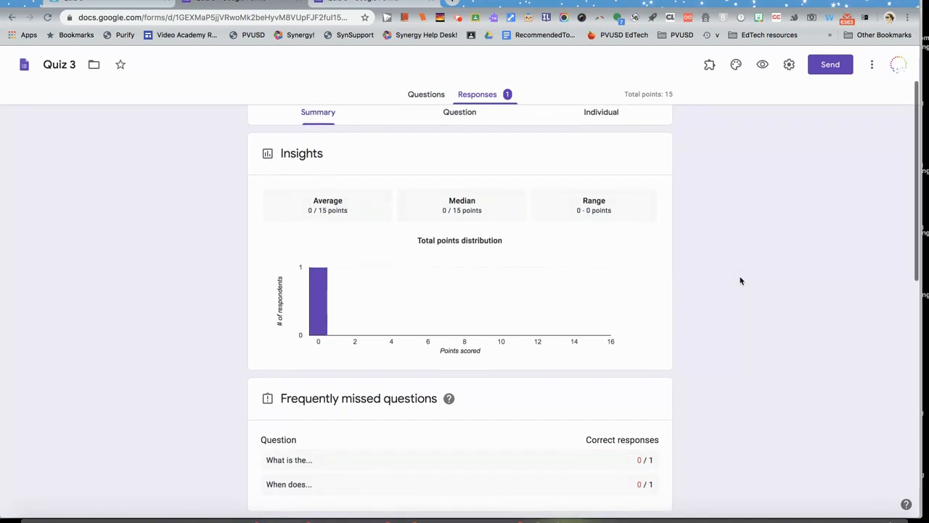
pyautogui.scroll(-2, 740, 281)
pyautogui.scroll(3, 740, 281)
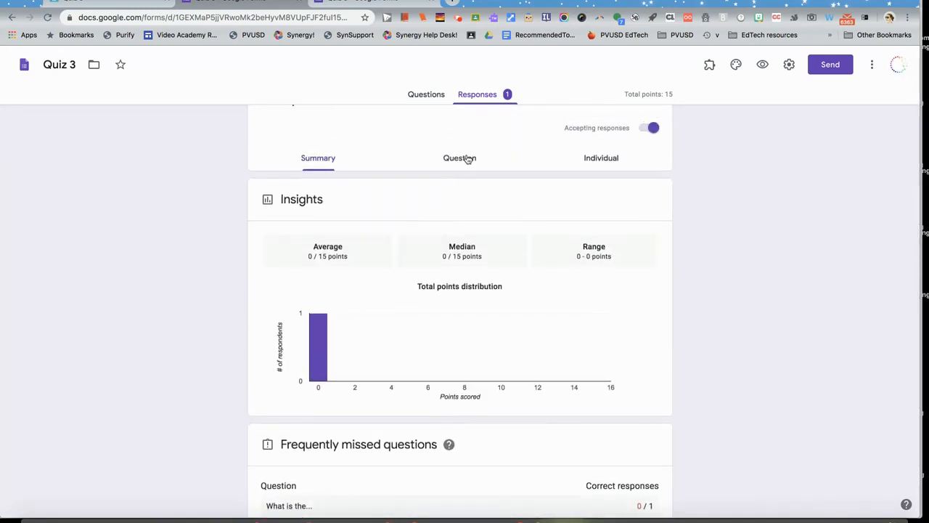
# Step: Review the responses by question for "What is the..."
pyautogui.click(465, 163)
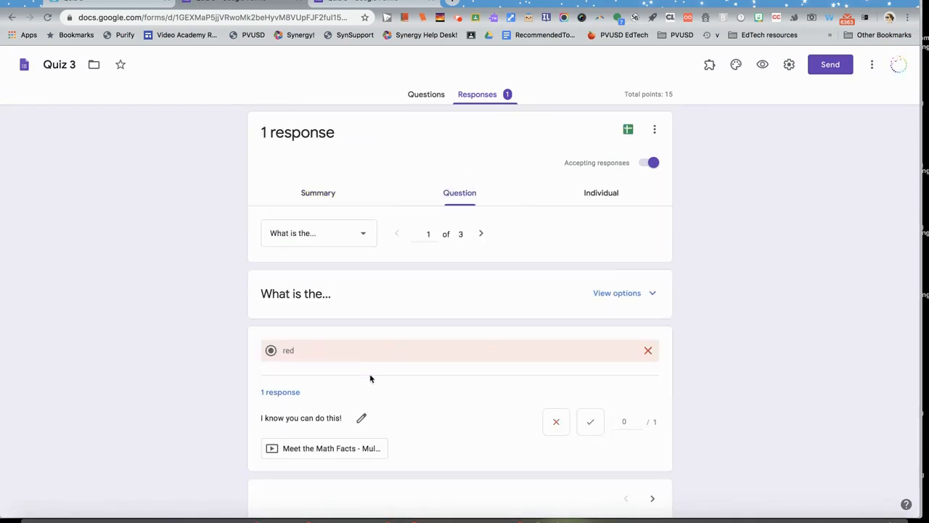
pyautogui.scroll(-3, 369, 375)
pyautogui.scroll(-3, 369, 378)
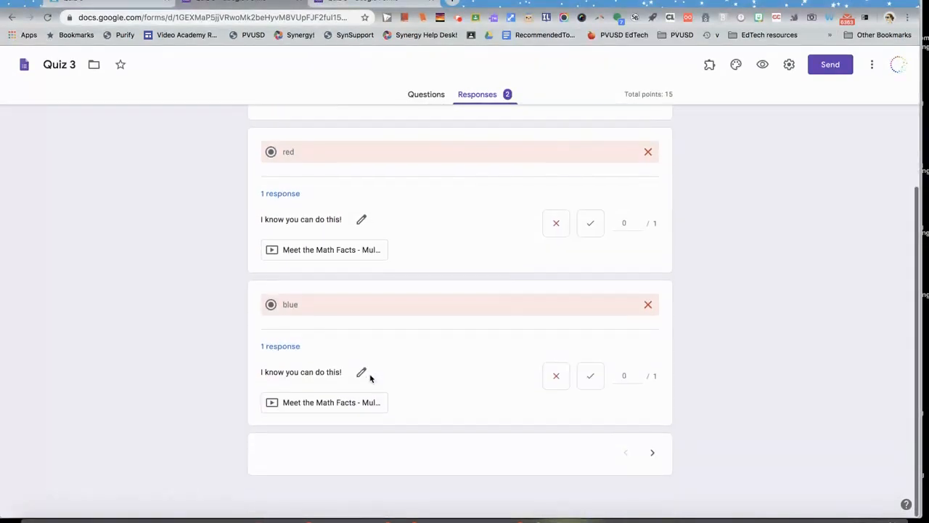
pyautogui.scroll(5, 370, 377)
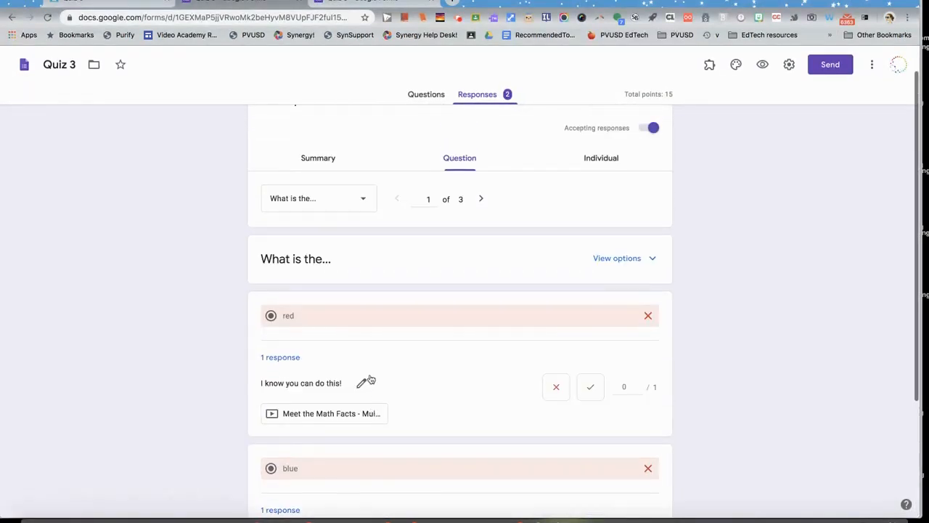
pyautogui.scroll(1, 369, 378)
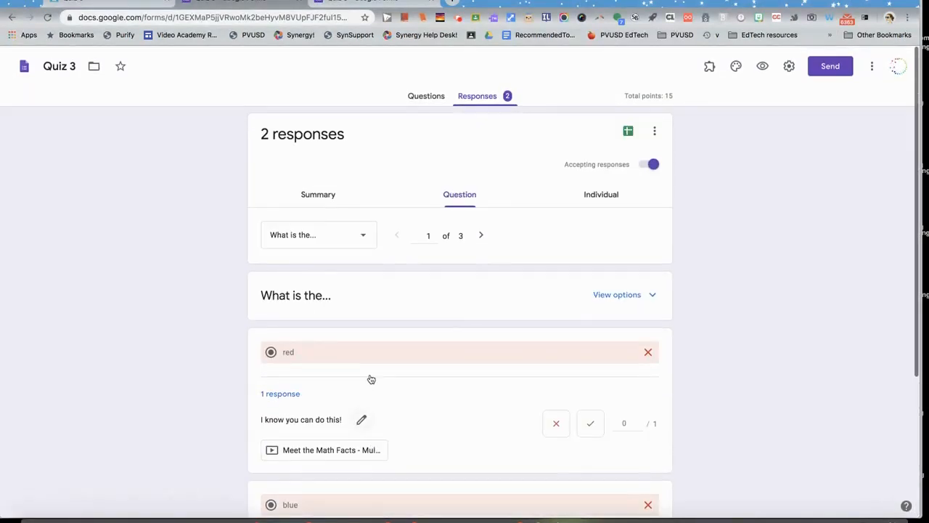
# Step: In the test student's individual response, award 4 points for "When does..." and 3 for "Explain your reasoning", and save the grades
pyautogui.click(597, 196)
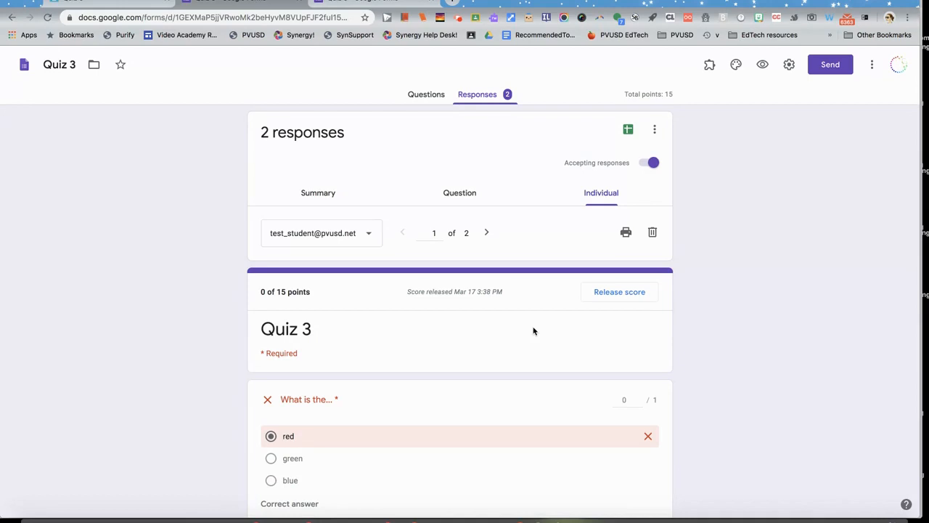
pyautogui.scroll(-6, 534, 331)
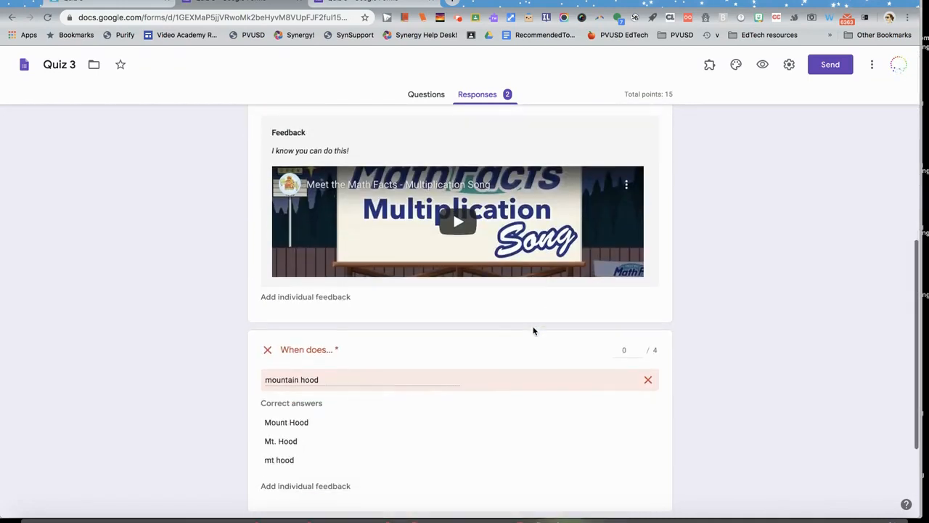
pyautogui.scroll(-2, 534, 331)
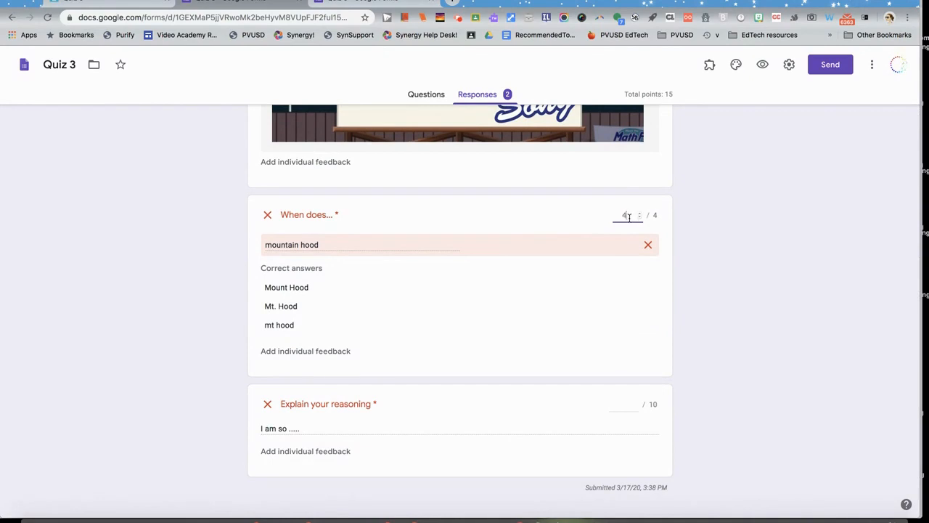
pyautogui.click(628, 406)
pyautogui.write('3')
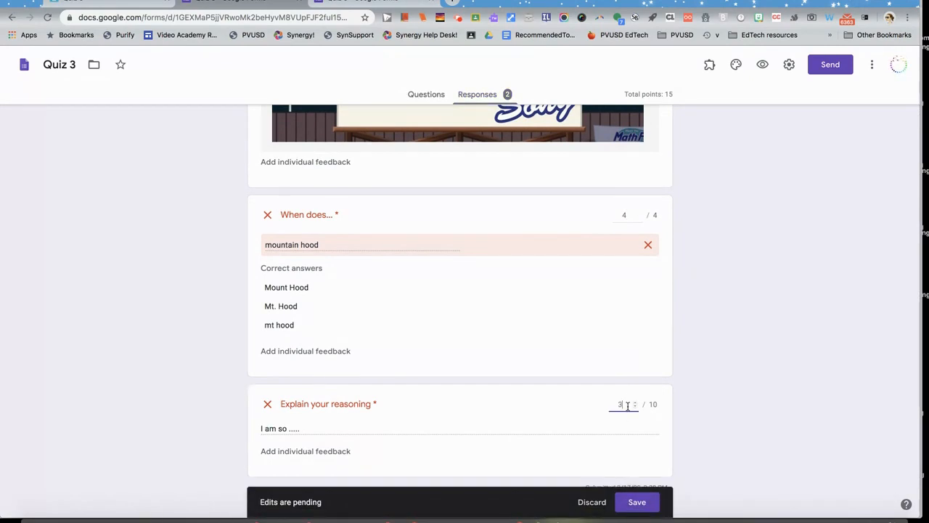
pyautogui.click(733, 392)
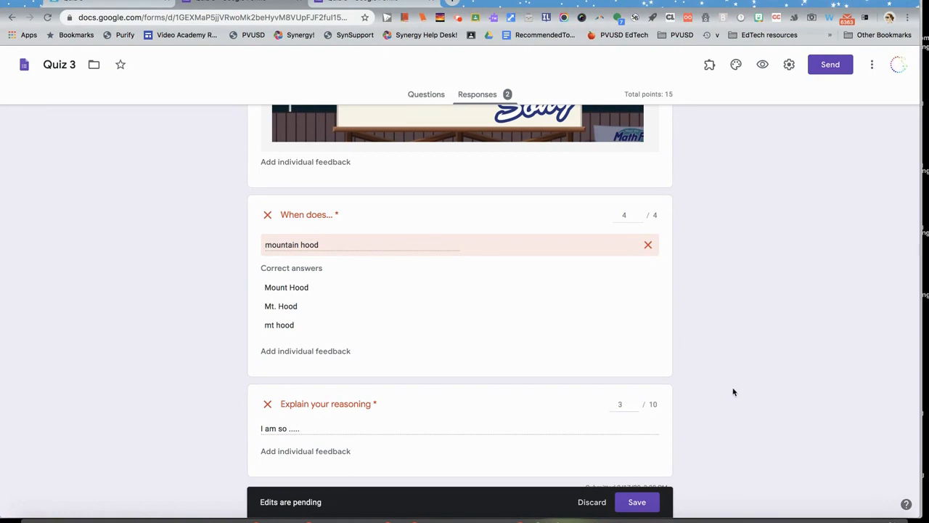
pyautogui.click(638, 503)
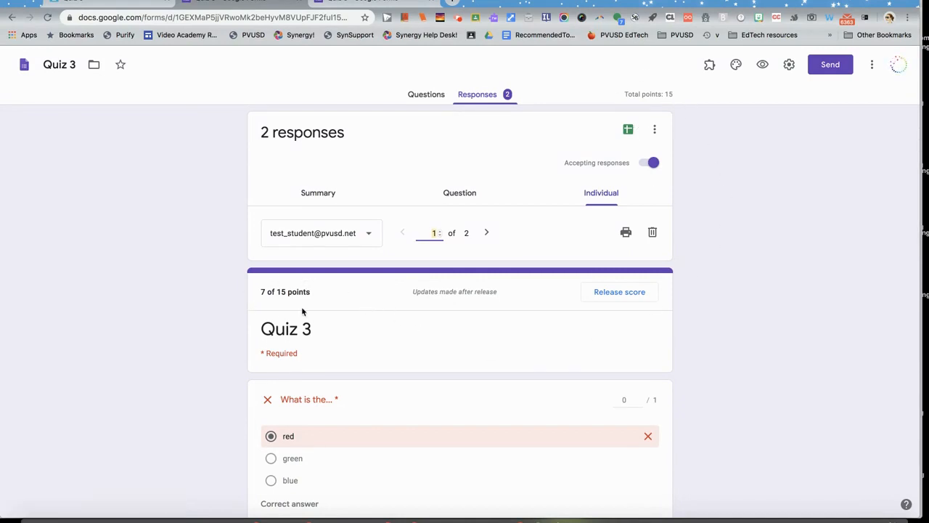
# Step: Release the updated score to the test student only, with an email notification
pyautogui.click(622, 292)
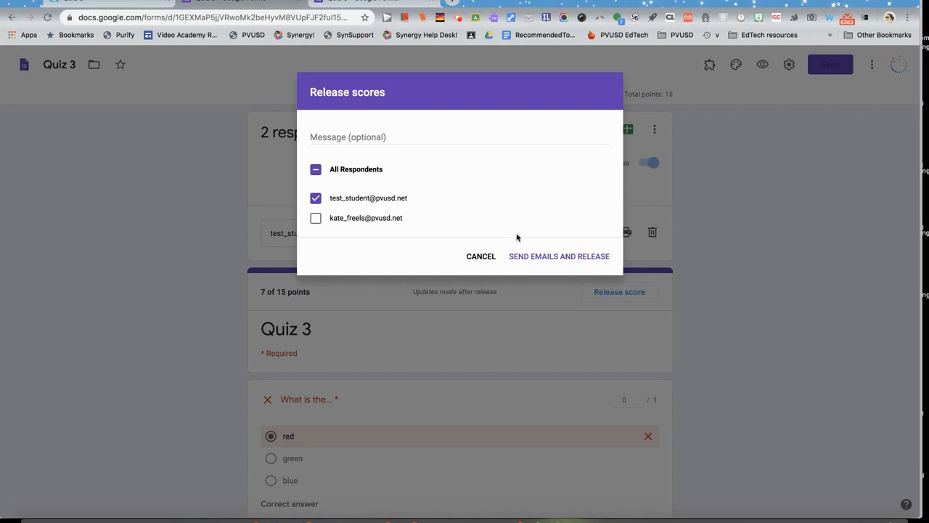
pyautogui.click(533, 257)
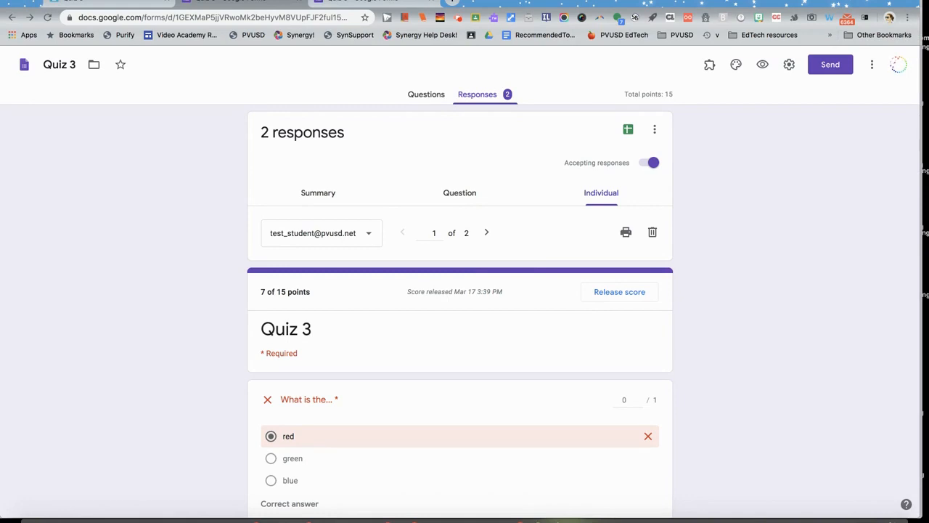
# Step: Return to the Quiz 3 student work in Classroom and import the grades from the form
pyautogui.click(88, 3)
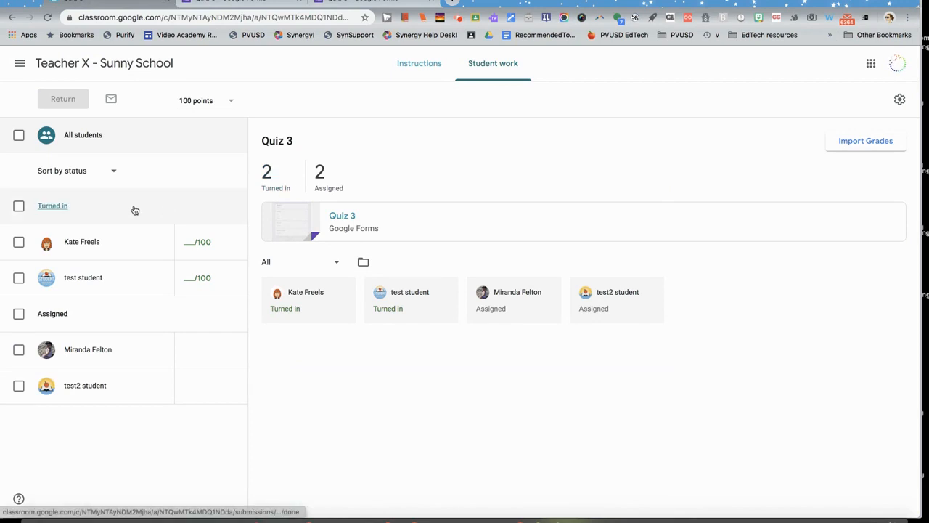
pyautogui.click(853, 144)
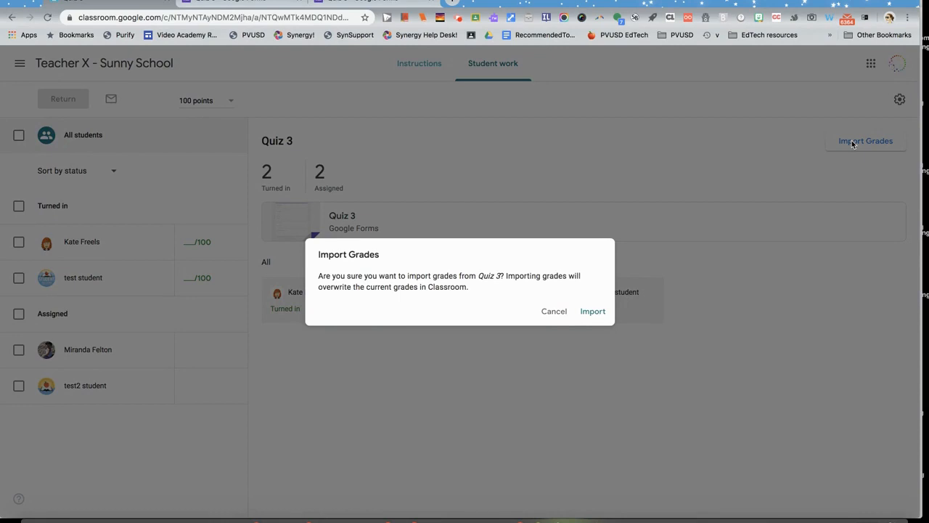
pyautogui.click(594, 311)
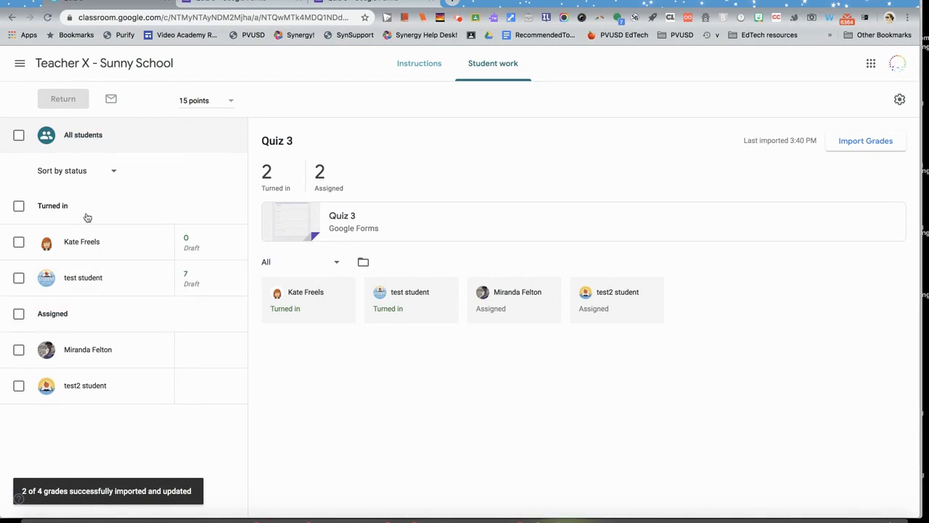
# Step: Return the test student's work with a private comment beginning "I know you had trouble with the Mount Hood response, but you knew it"
pyautogui.click(19, 279)
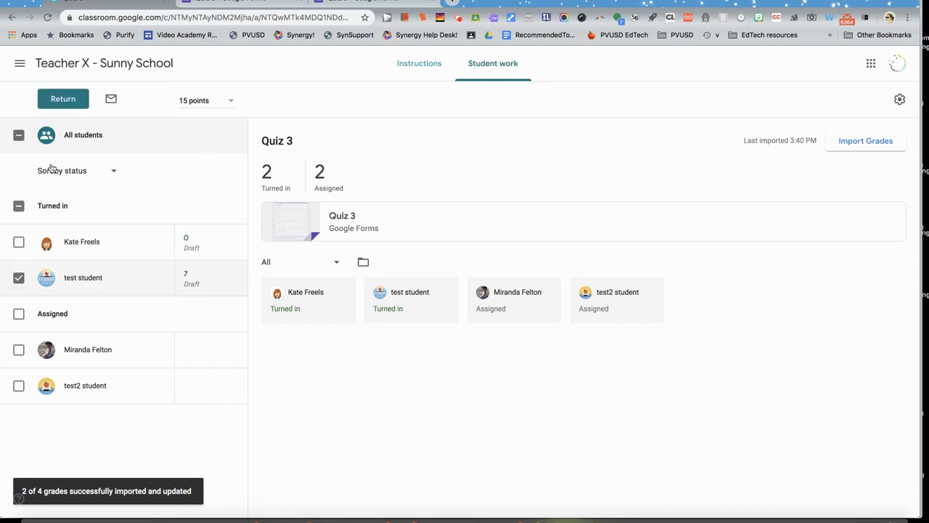
pyautogui.click(74, 100)
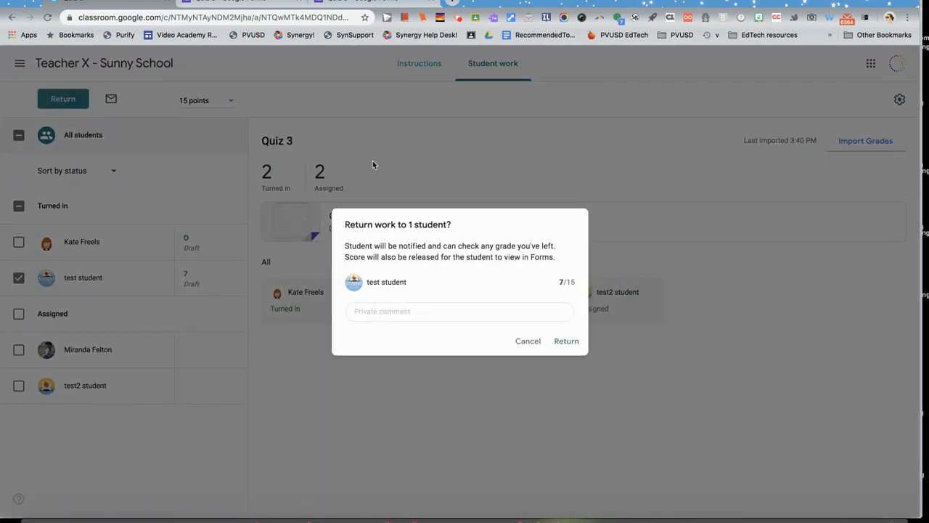
pyautogui.click(438, 312)
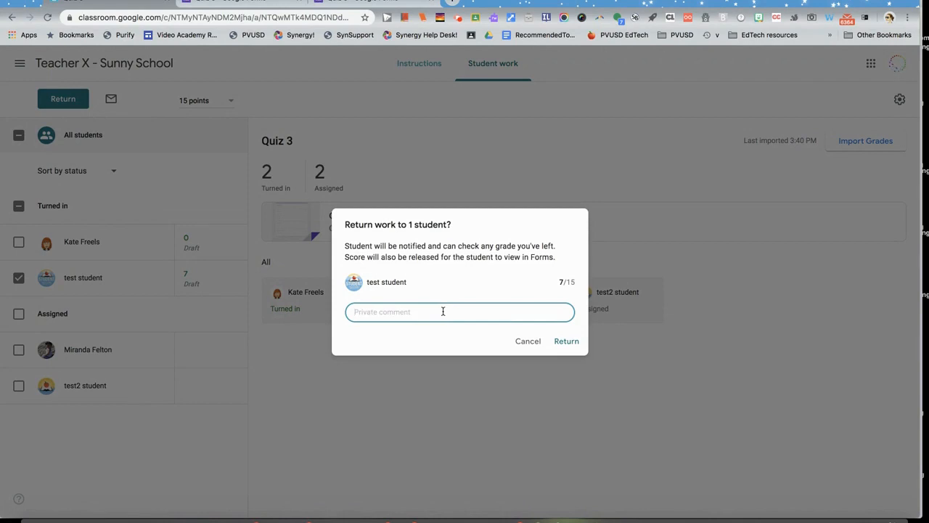
pyautogui.write('I know you had trouble with the Mount Hoo')
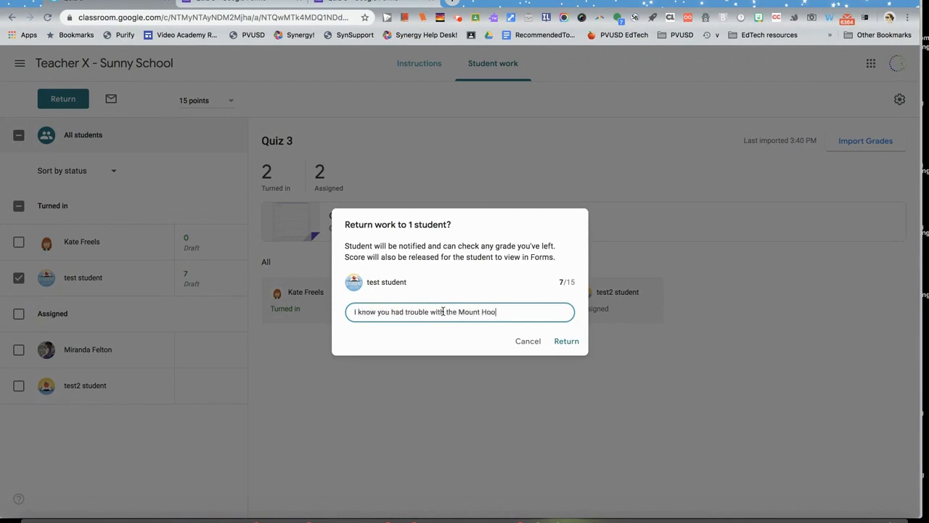
pyautogui.write('d response, but you knew it, so I changed your')
pyautogui.click(566, 346)
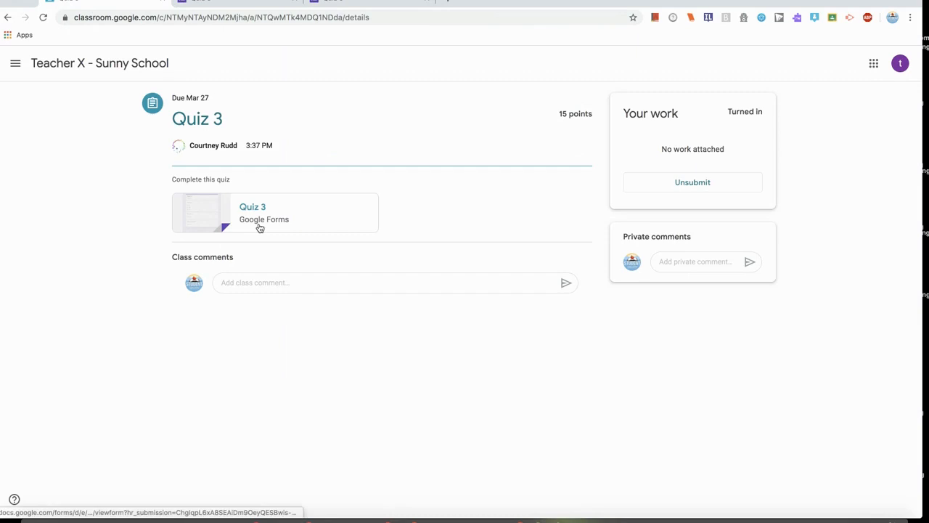
# Step: In the student's view of the class, open the Quiz 3 assignment page from the classwork list to check the returned work
pyautogui.click(73, 66)
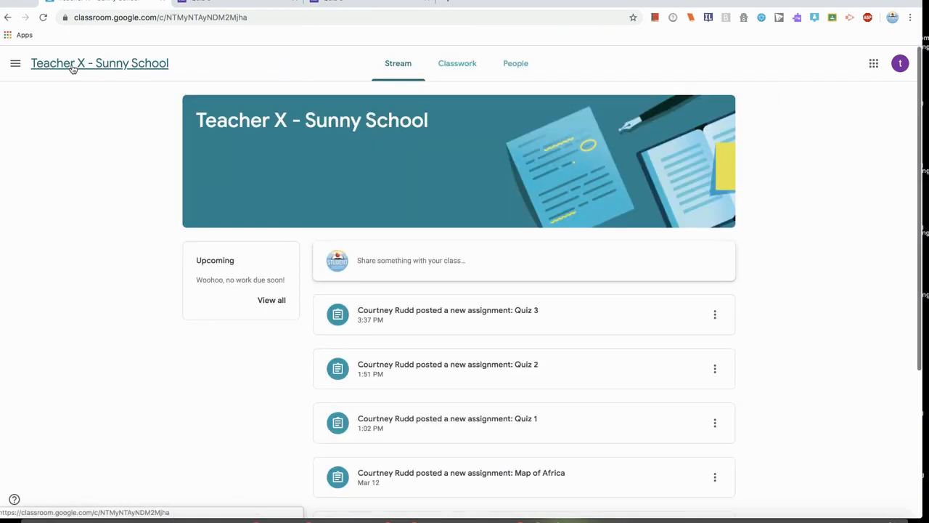
pyautogui.click(458, 74)
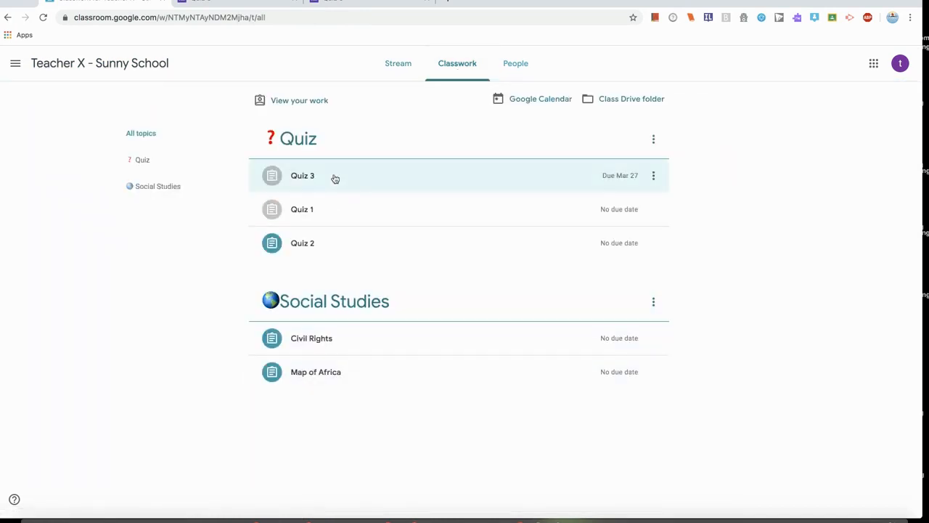
pyautogui.click(334, 178)
pyautogui.click(299, 309)
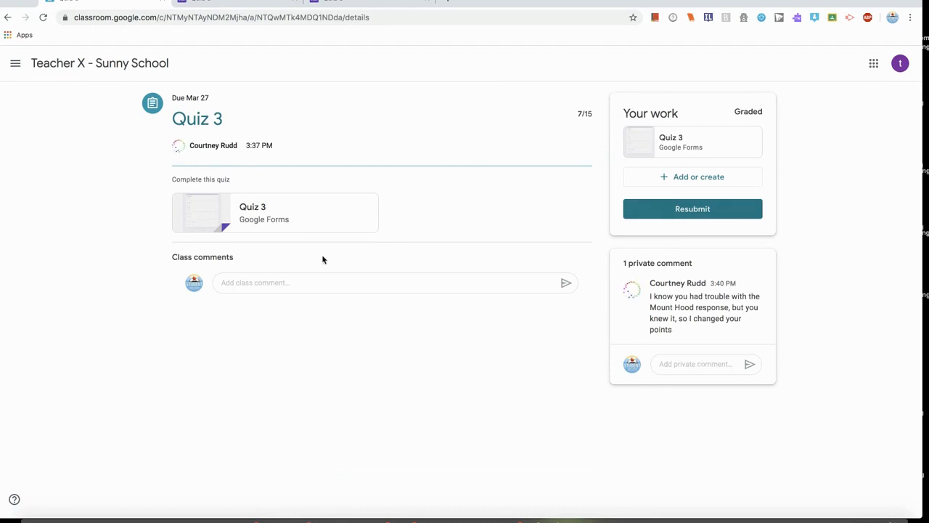
# Step: Open the student's scored Quiz 3 form and review the points, correct answers and feedback for every question
pyautogui.click(258, 213)
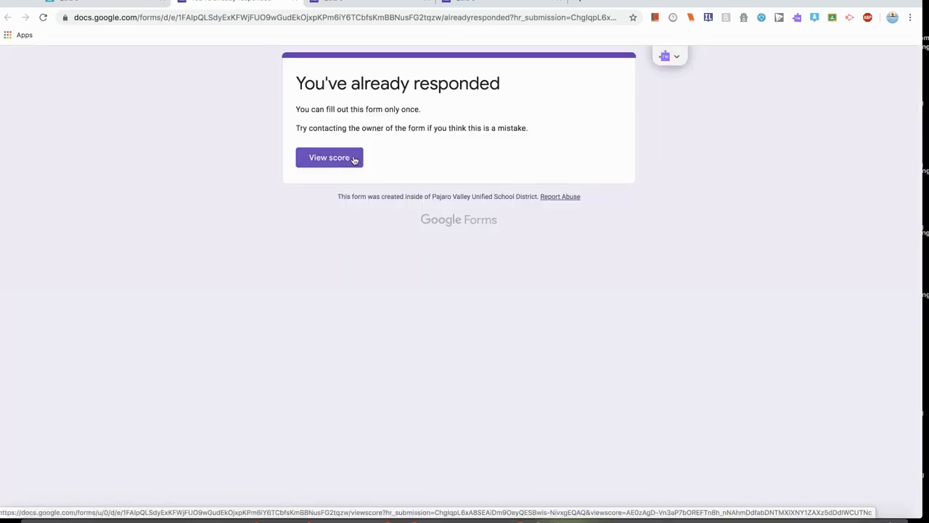
pyautogui.click(354, 160)
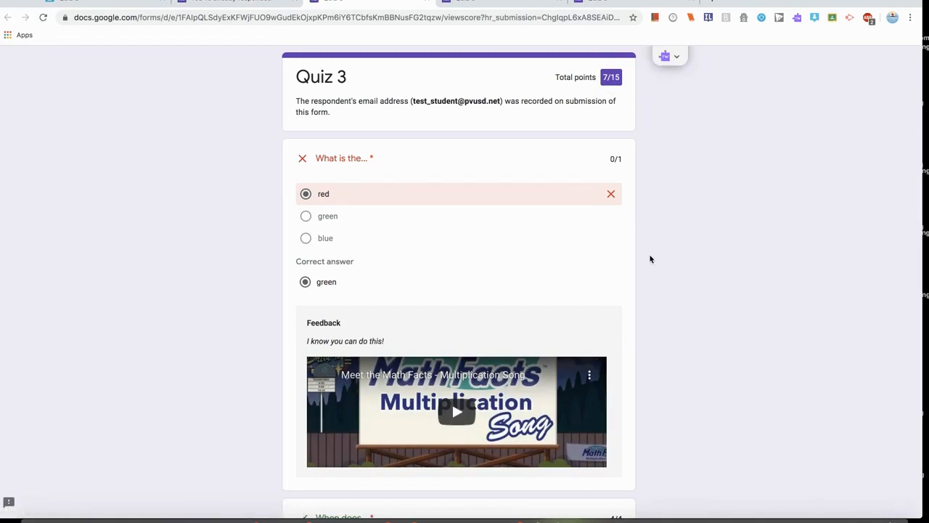
pyautogui.scroll(-5, 650, 260)
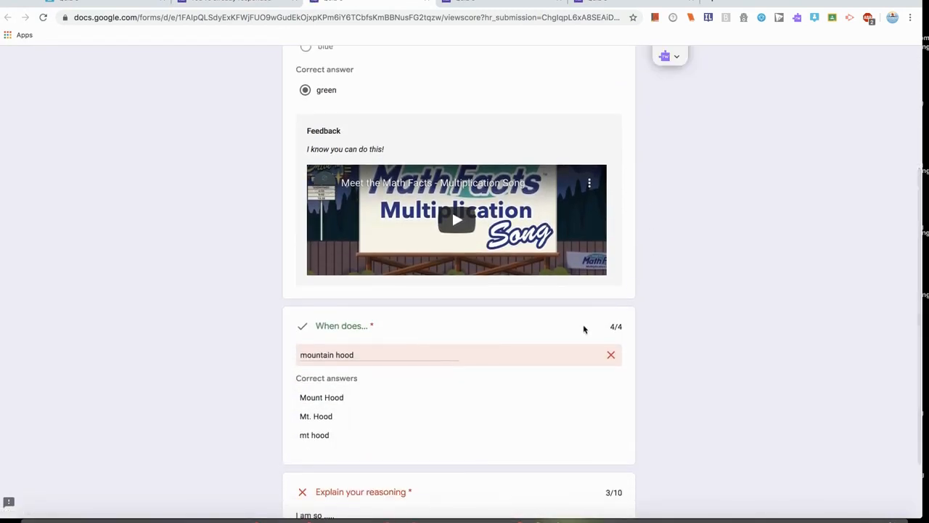
pyautogui.scroll(-1, 686, 377)
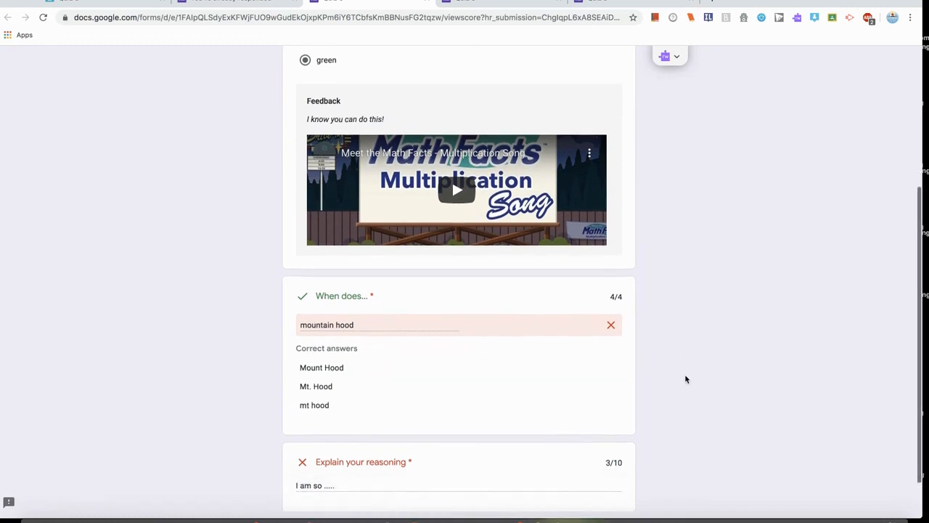
pyautogui.scroll(-2, 686, 378)
pyautogui.scroll(3, 686, 377)
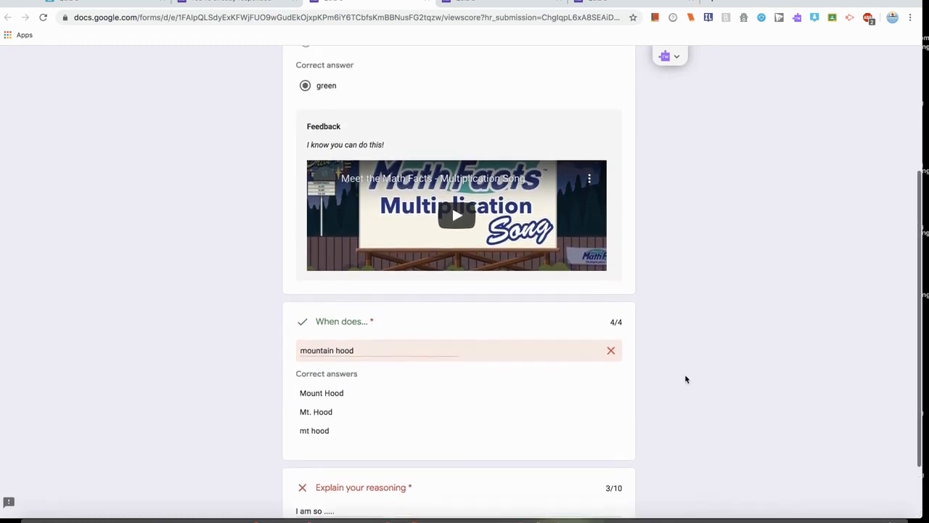
pyautogui.scroll(5, 685, 379)
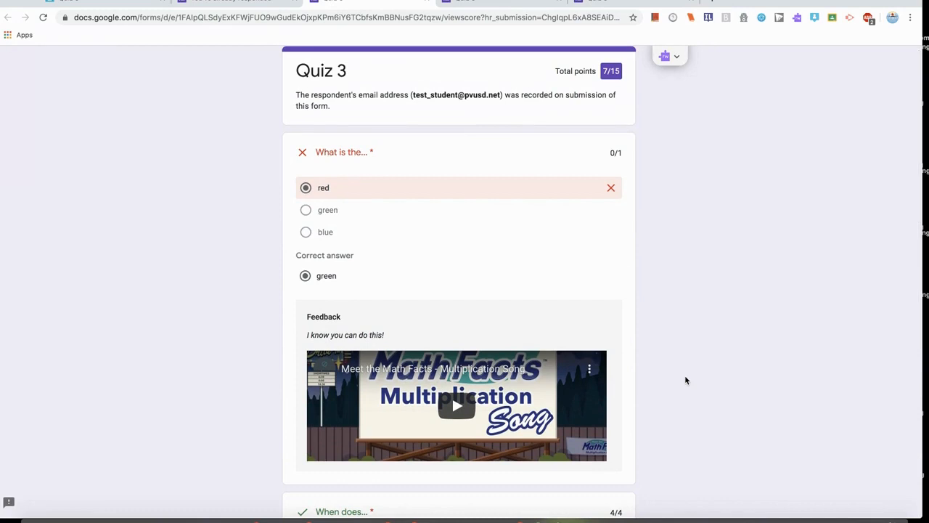